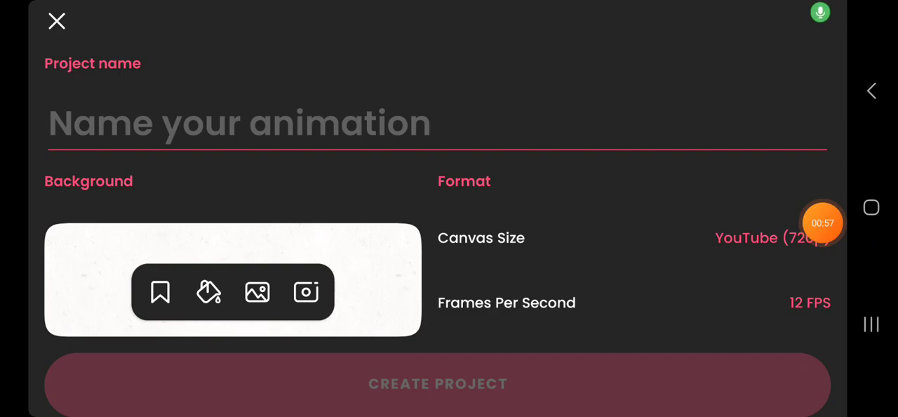
Name the new project 'Barcelona And it's landmarks', fixing the false starts and typo.
click(238, 123)
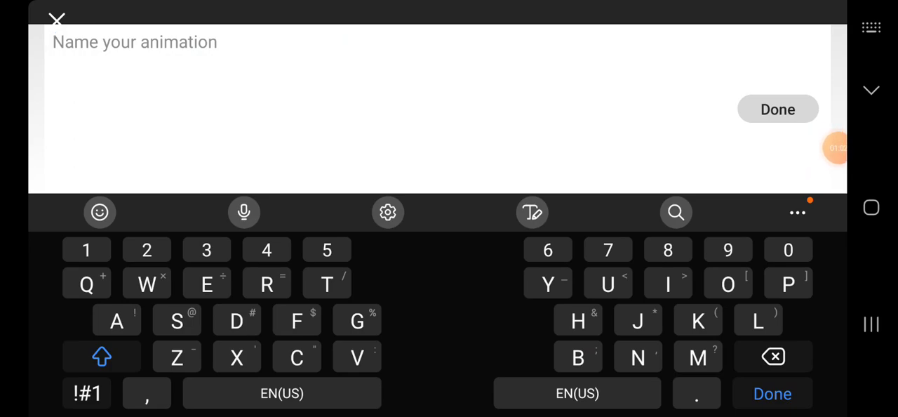
text(Th)
key(BackSpace)
key(BackSpace)
text(Soai)
key(BackSpace)
key(BackSpace)
key(BackSpace)
key(BackSpace)
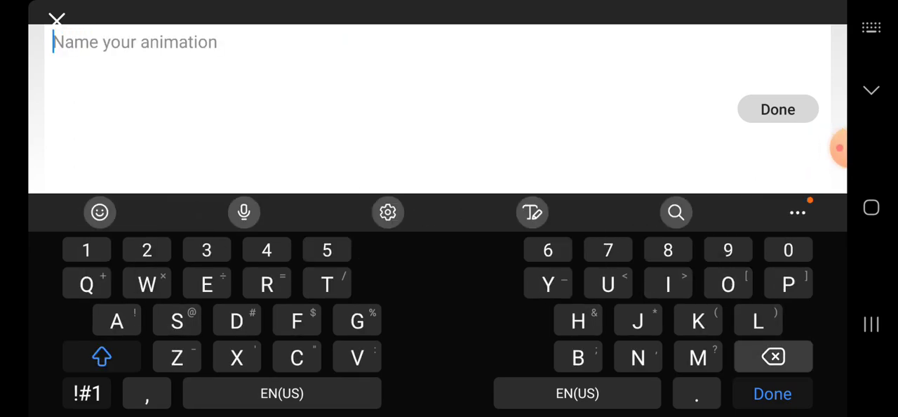
text(Harceko)
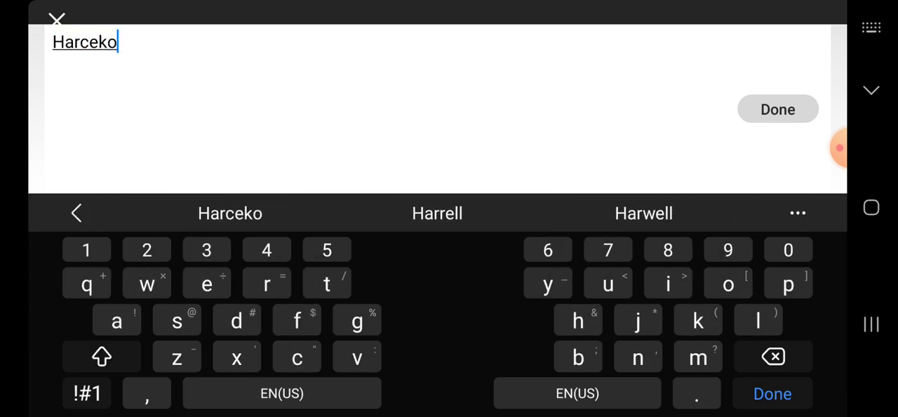
key(BackSpace)
key(BackSpace)
key(BackSpace)
key(BackSpace)
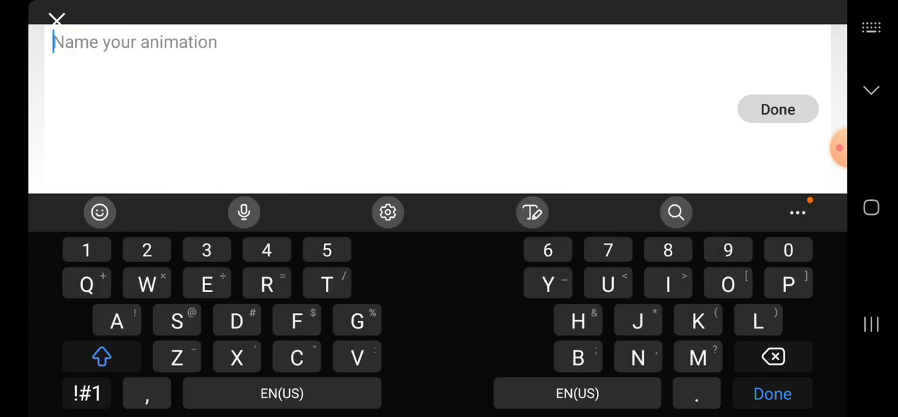
text(Barce)
click(439, 212)
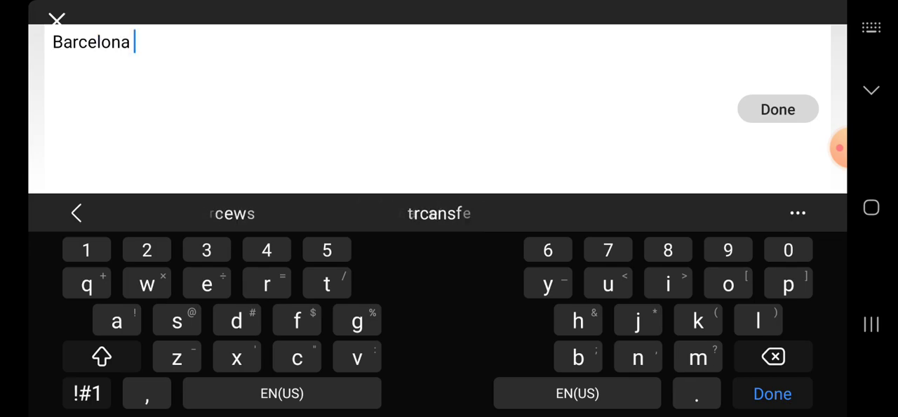
text(And it's la)
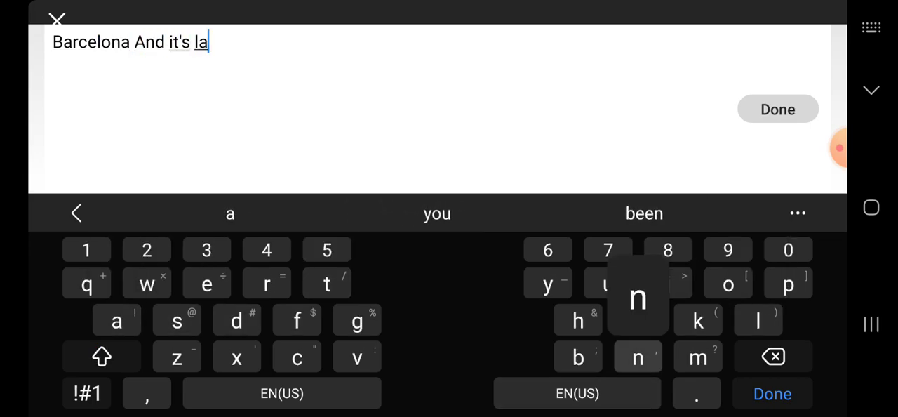
text(ndmarsk)
click(437, 213)
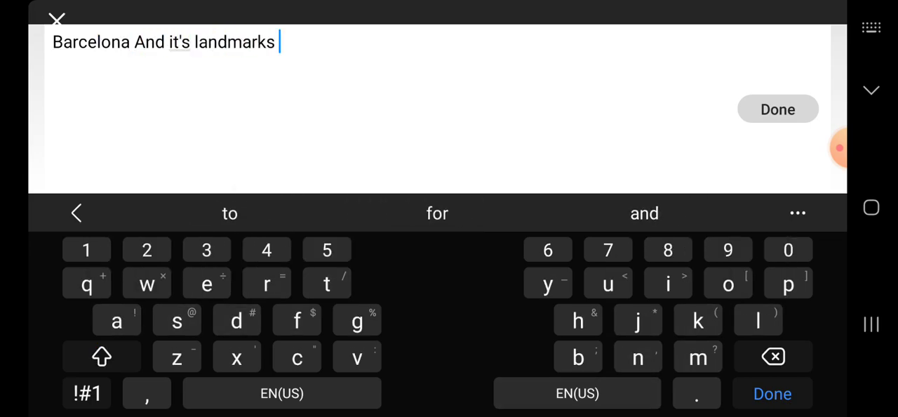
key(Return)
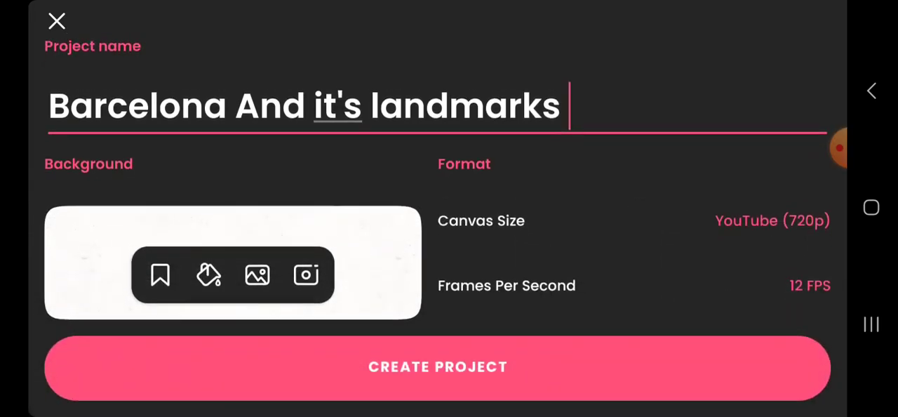
Give the project a pure, fully vivid green background via the custom colour picker.
click(209, 276)
mouse_move(492, 77)
mouse_down()
mouse_move(630, 290)
mouse_move(643, 230)
mouse_up()
click(578, 142)
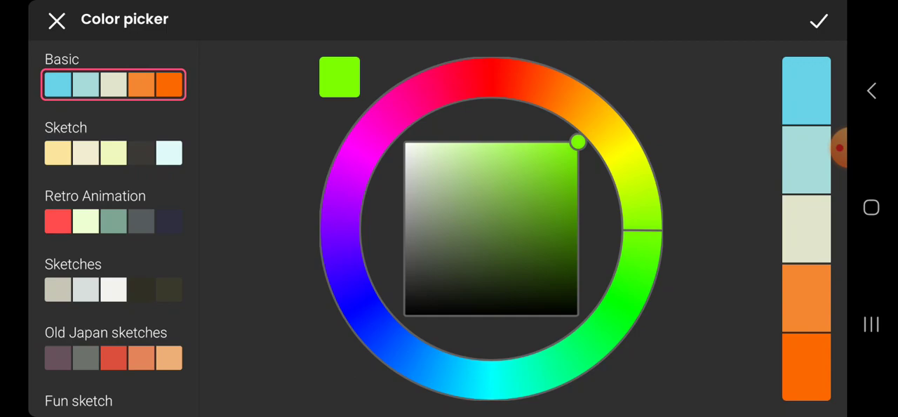
mouse_move(635, 274)
mouse_down()
mouse_move(601, 321)
mouse_move(630, 290)
mouse_up()
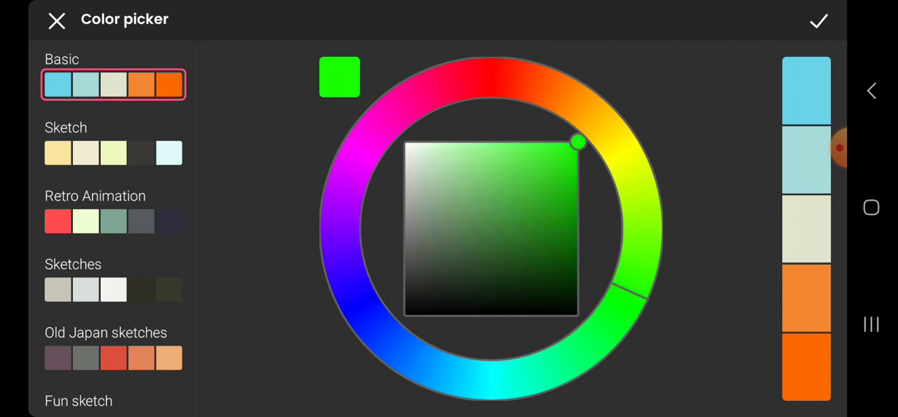
click(819, 21)
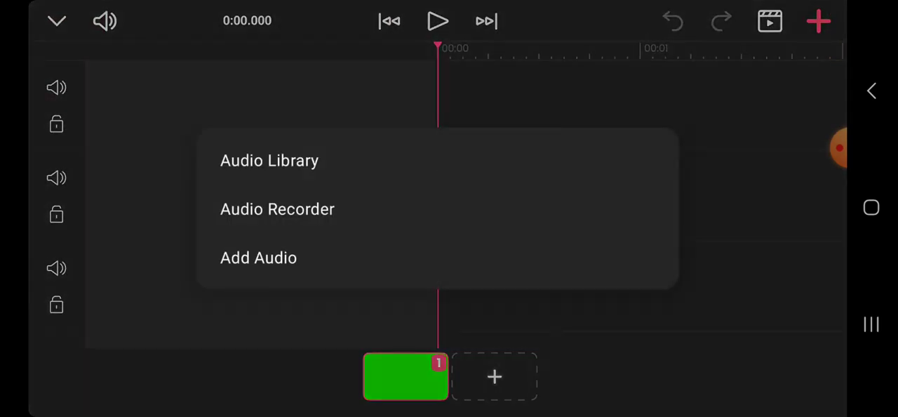
Add an audio track and pick the KLT Spain Landmarks _ Reanimated file for trimming.
click(259, 258)
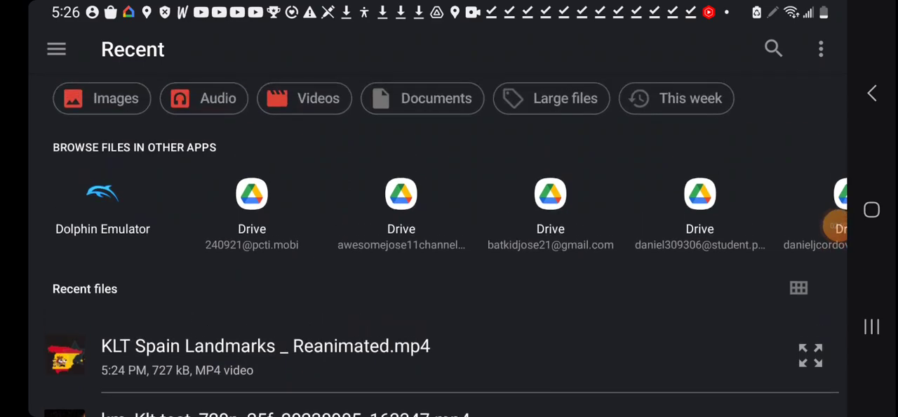
click(266, 354)
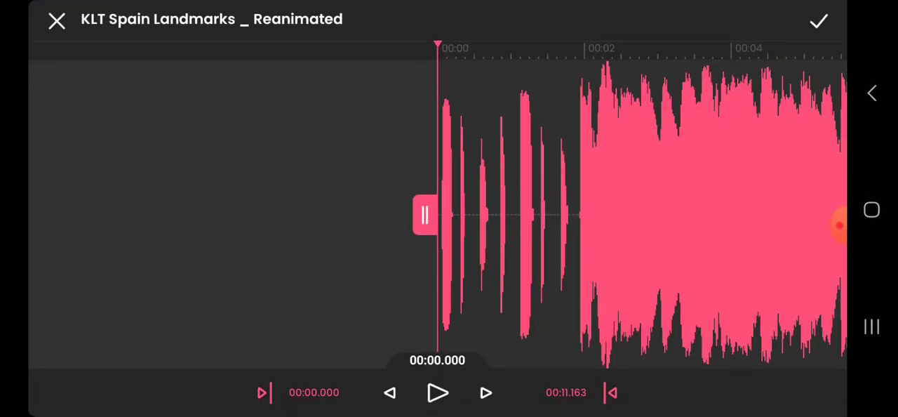
Preview the soundtrack briefly, import it and place it on the second audio track.
click(438, 392)
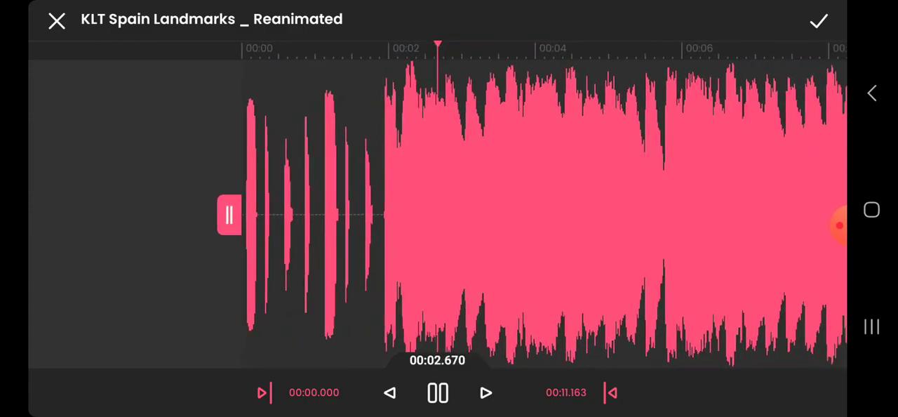
click(438, 392)
click(819, 21)
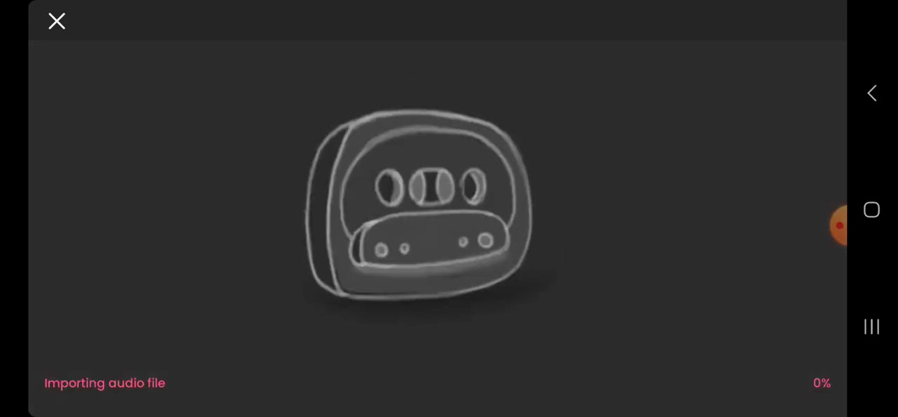
drag(632, 199, 632, 204)
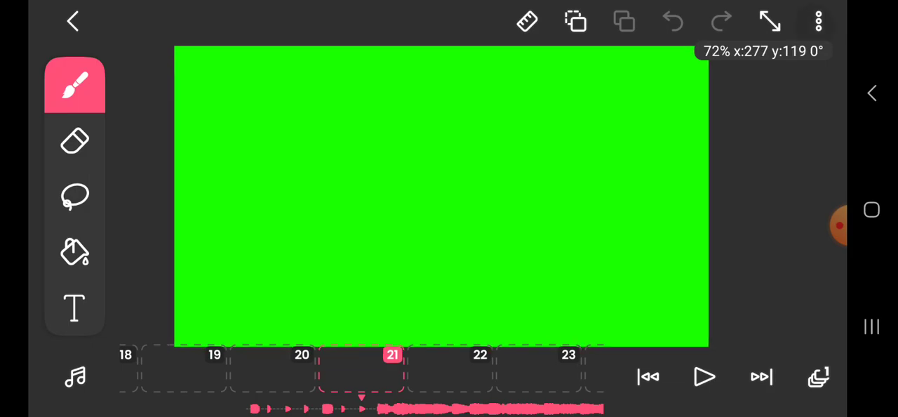
click(819, 21)
drag(438, 281, 438, 193)
click(823, 225)
click(200, 220)
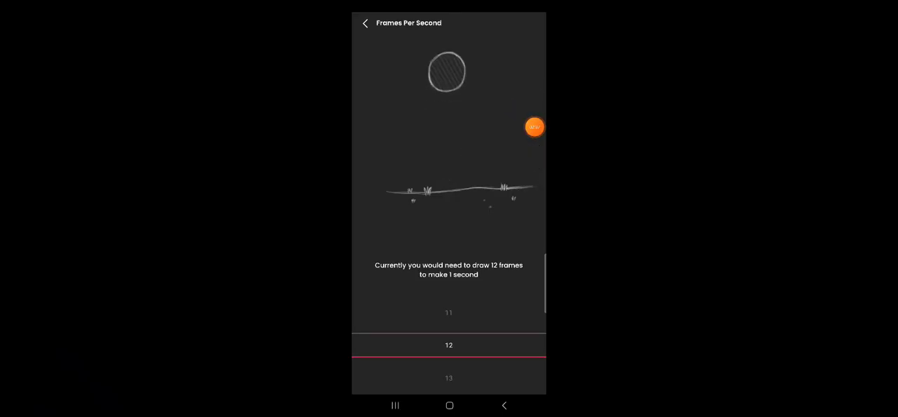
scroll(449, 344, up, 4)
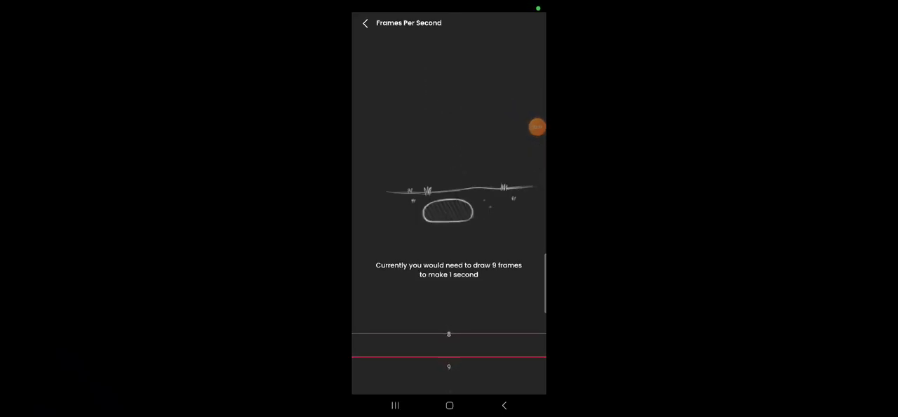
click(365, 23)
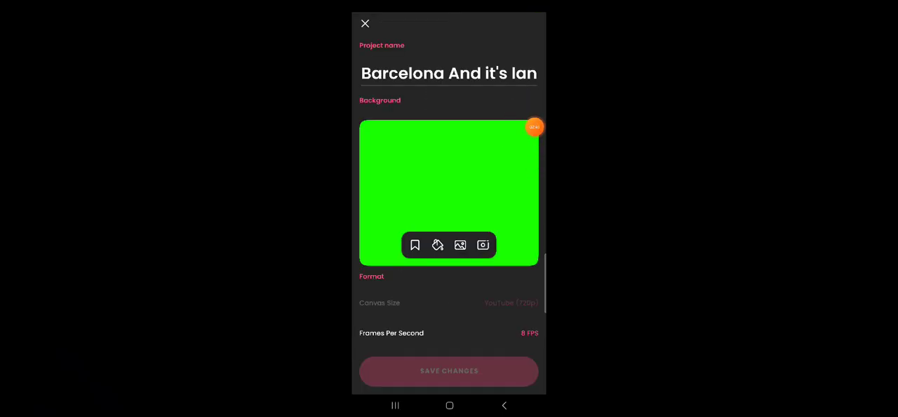
click(392, 333)
scroll(449, 351, down, 3)
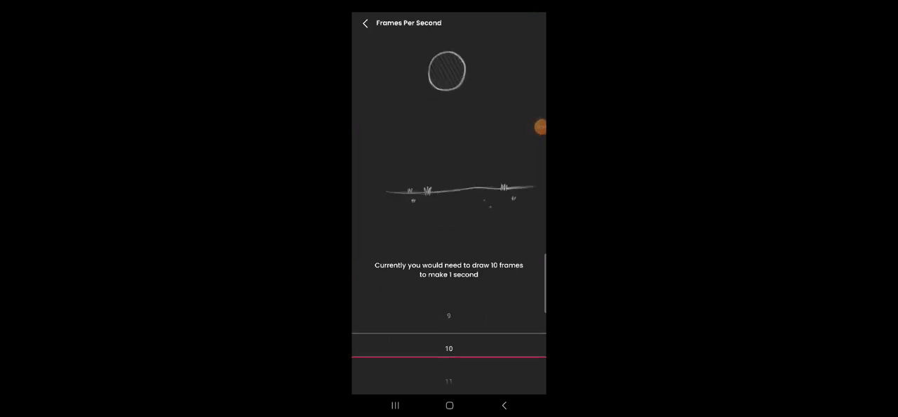
scroll(450, 351, down, 1)
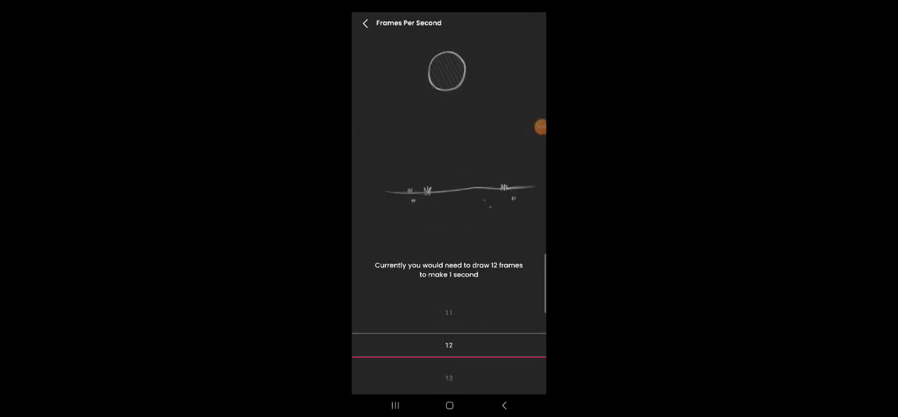
click(365, 24)
click(542, 126)
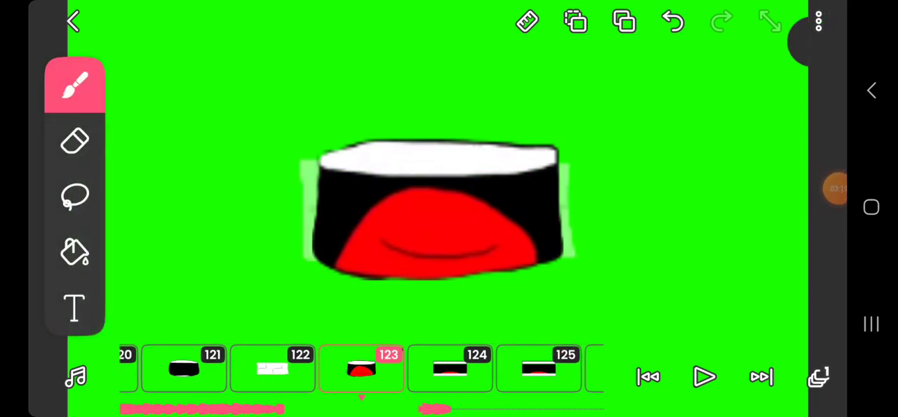
scroll(438, 211, down, 2)
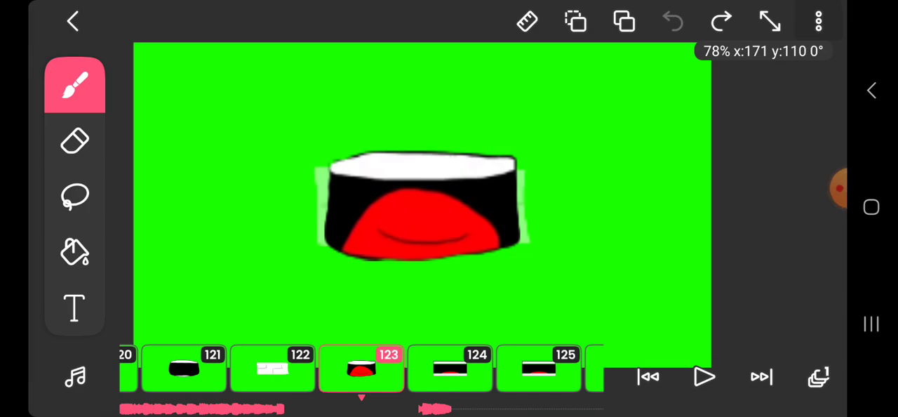
Render the animation to an MP4 movie at YouTube 720p via Make Movie.
click(818, 21)
scroll(438, 176, down, 2)
click(437, 368)
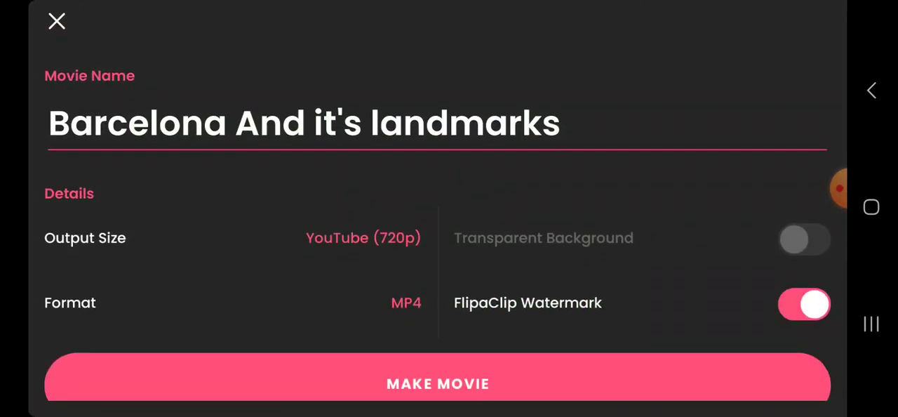
click(438, 383)
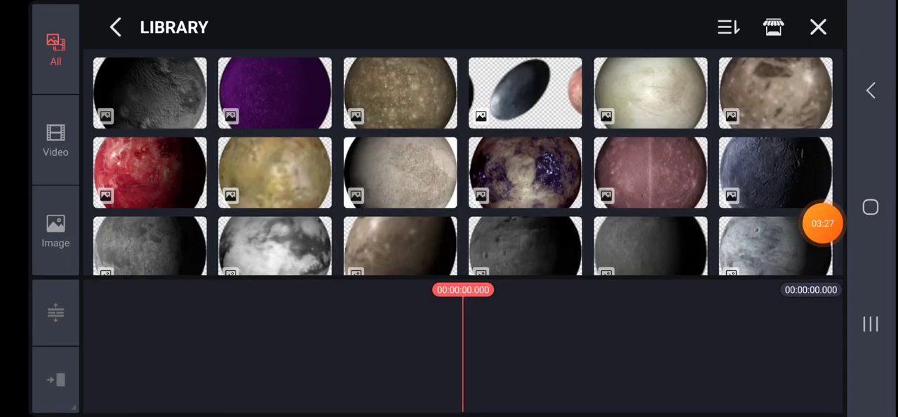
scroll(463, 166, down, 15)
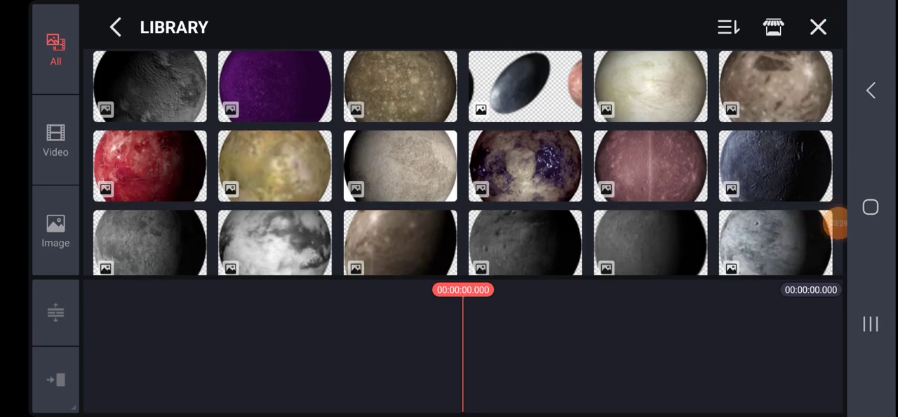
scroll(463, 161, down, 5)
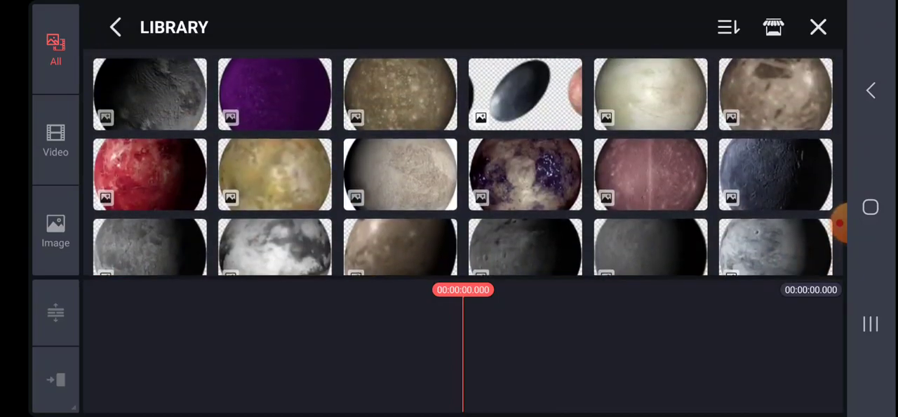
scroll(463, 162, down, 5)
scroll(464, 161, up, 2)
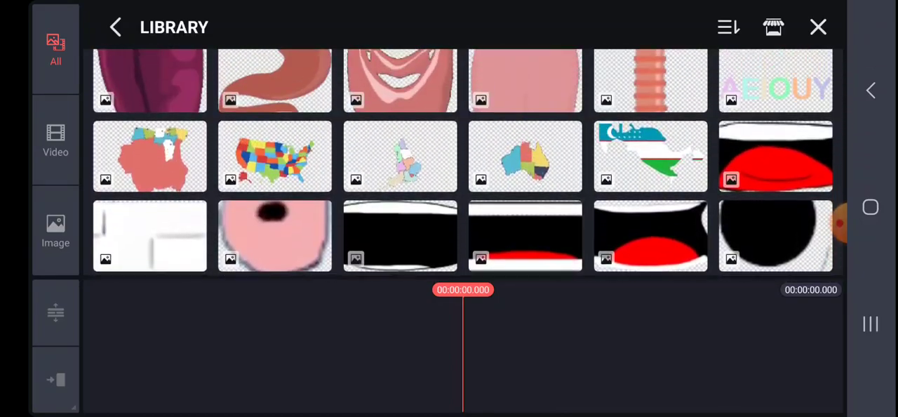
scroll(463, 162, down, 2)
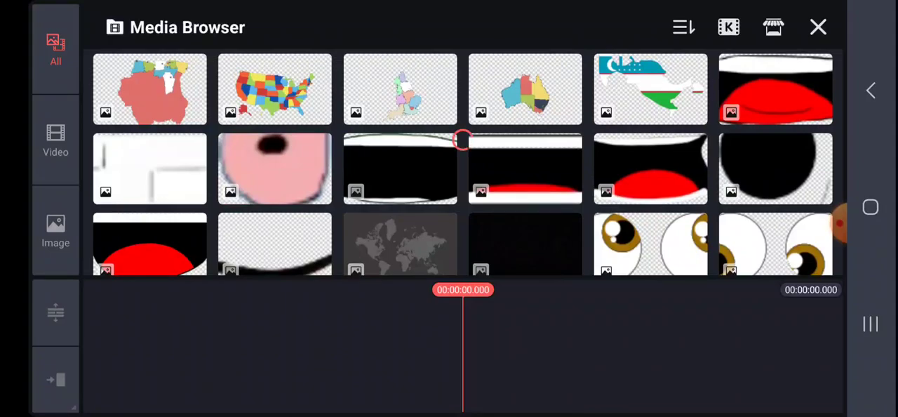
Add a solid colour clip from the built-in Image Assets to the timeline.
key(Escape)
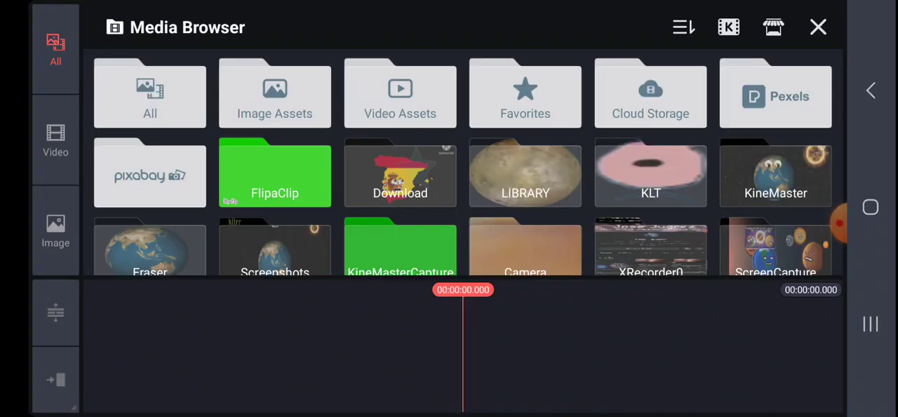
click(275, 175)
key(Escape)
click(283, 91)
click(775, 93)
click(818, 26)
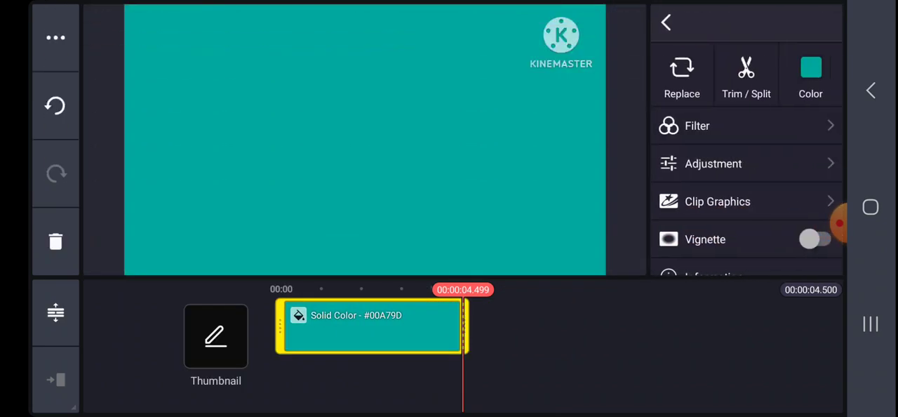
Make the solid clip bright green #00FF00 and stretch it to about 16.7 seconds.
click(811, 77)
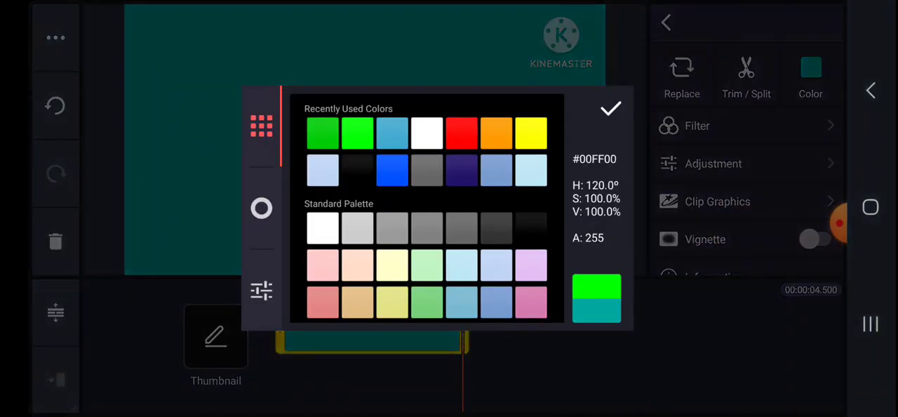
click(611, 109)
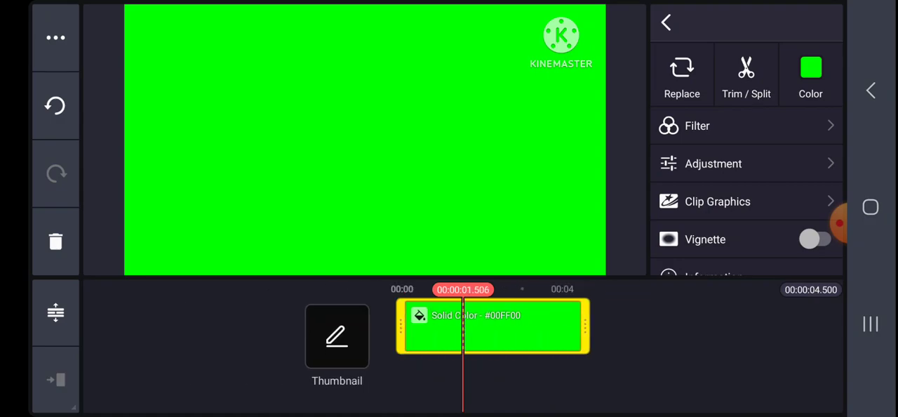
drag(465, 327, 520, 327)
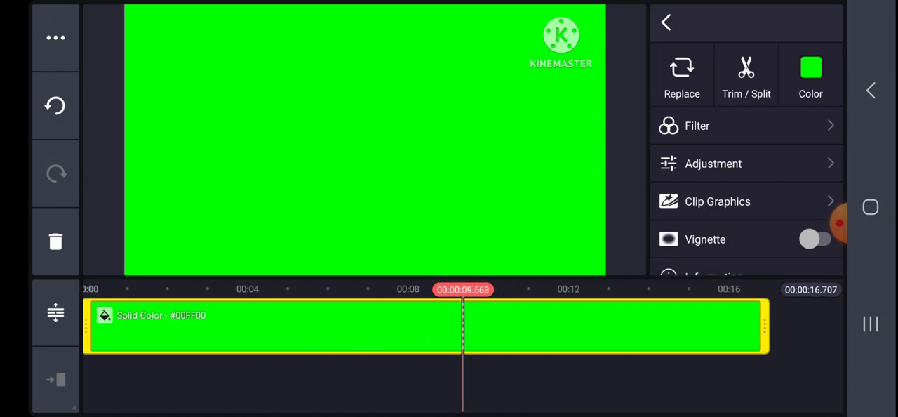
Add the green Barcelona video from the FlipaClip folder as a media layer.
click(666, 21)
click(695, 136)
click(618, 64)
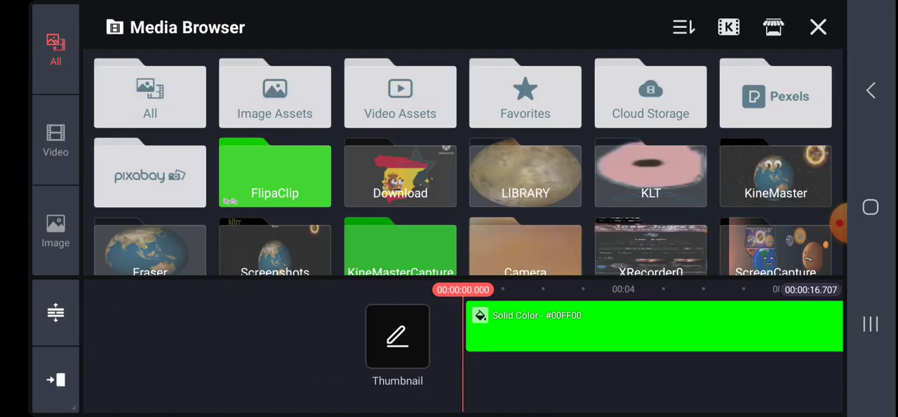
click(274, 169)
click(150, 92)
click(437, 309)
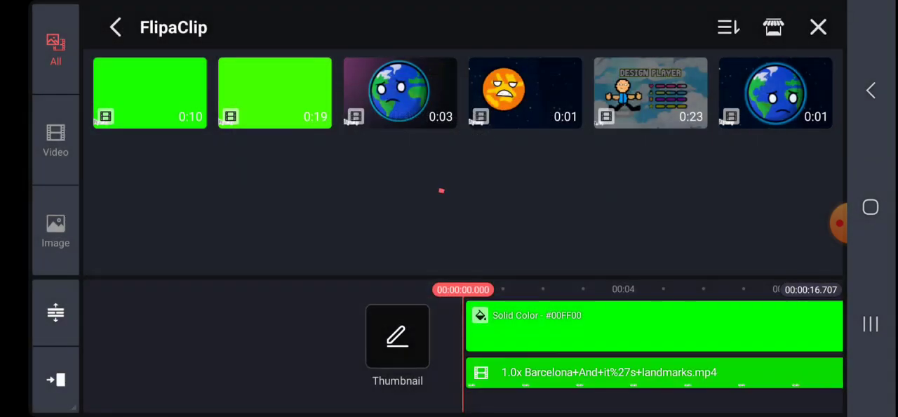
click(666, 22)
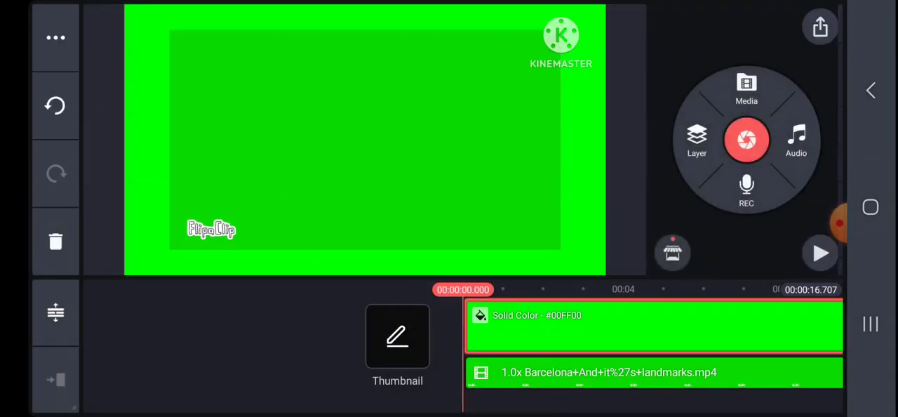
Set the background clip to #00CC05, after trying the muted green #249B27.
click(653, 327)
click(810, 77)
click(357, 133)
click(610, 108)
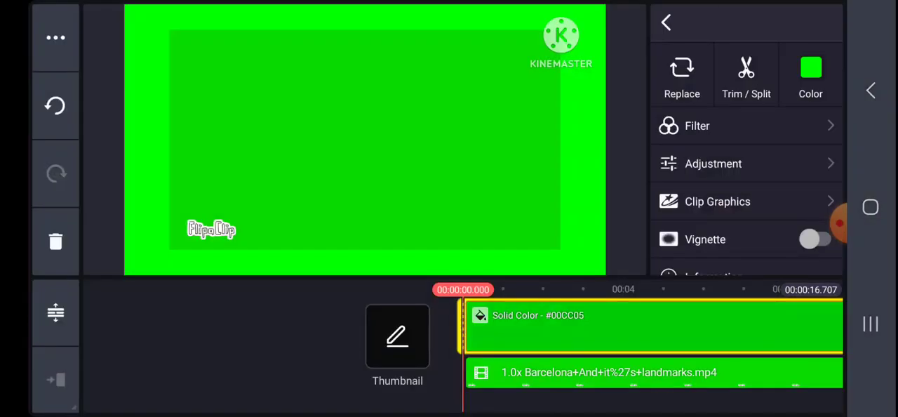
click(811, 77)
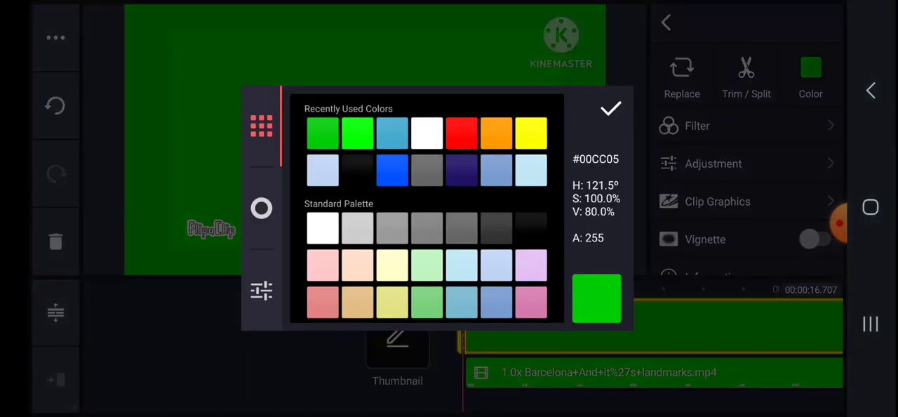
scroll(427, 211, down, 5)
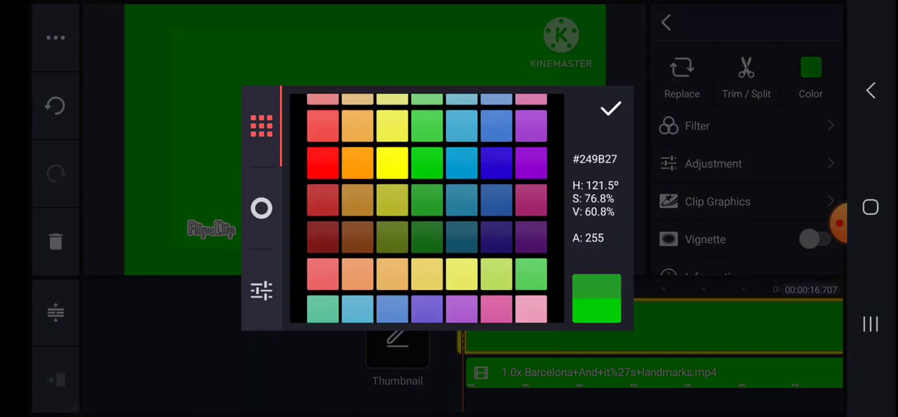
scroll(427, 211, up, 5)
scroll(427, 211, down, 5)
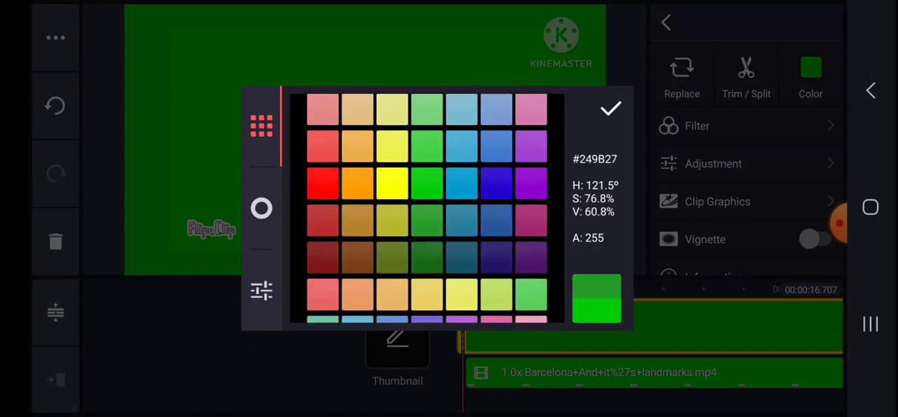
click(610, 108)
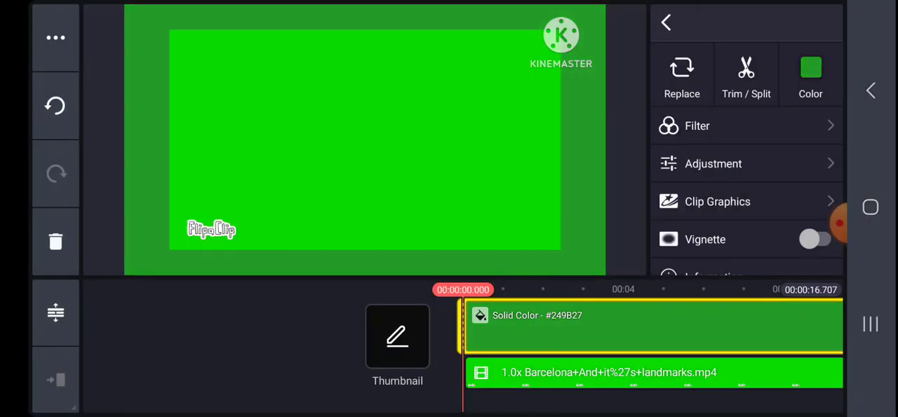
click(811, 74)
click(363, 133)
click(610, 108)
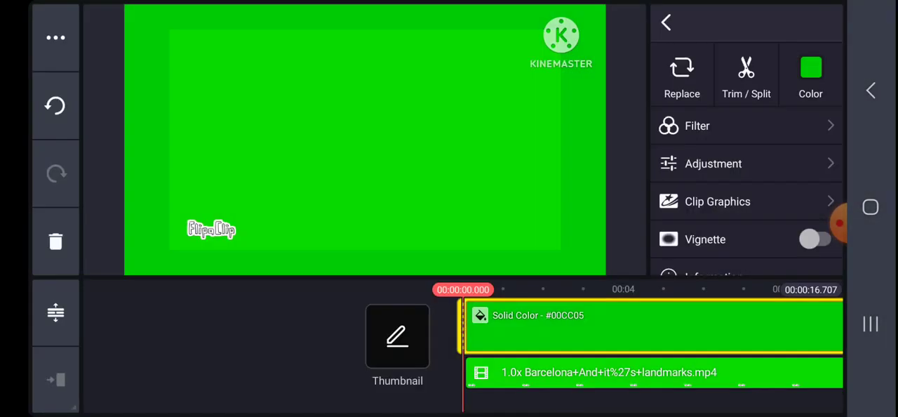
drag(561, 330, 459, 330)
Shrink the Barcelona video layer and move it lower in the frame, checking Cropping twice.
click(583, 372)
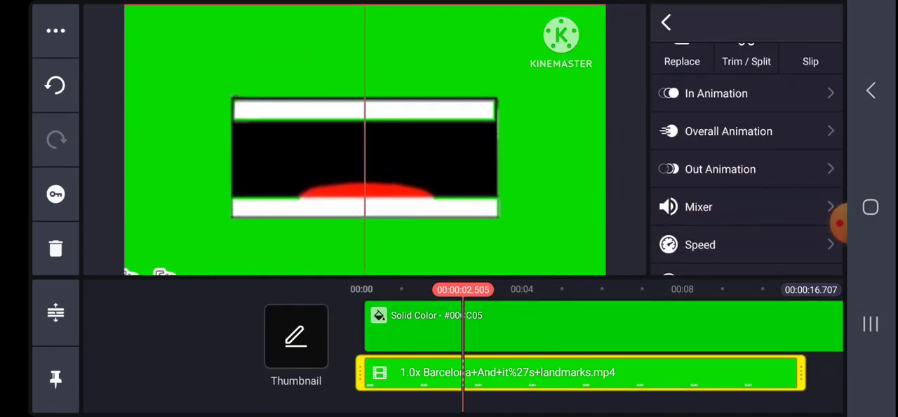
drag(364, 157, 364, 189)
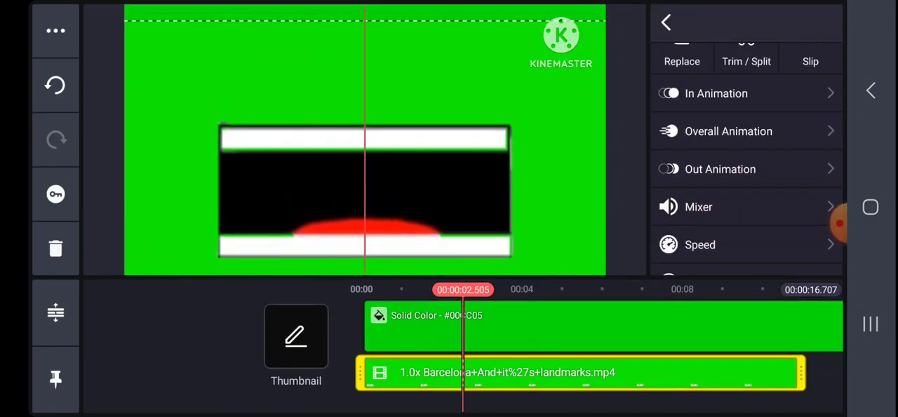
scroll(747, 168, down, 3)
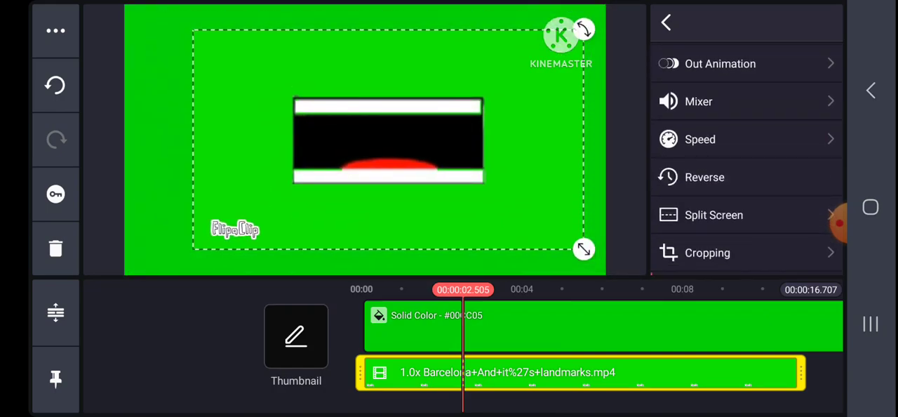
click(708, 244)
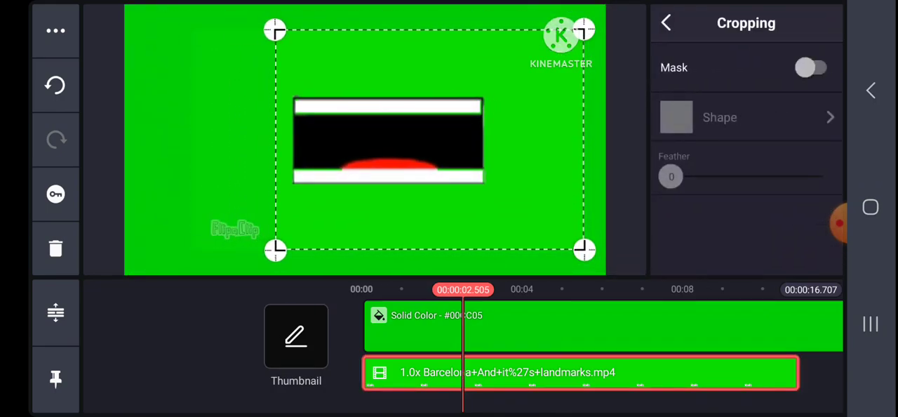
key(Escape)
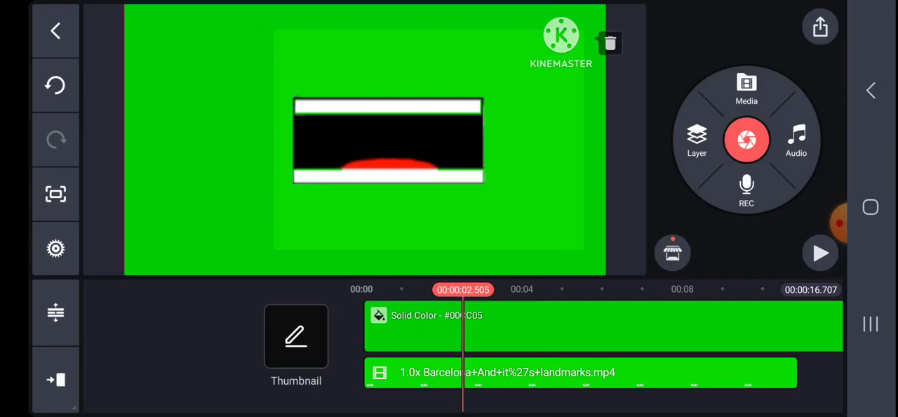
click(505, 372)
click(506, 372)
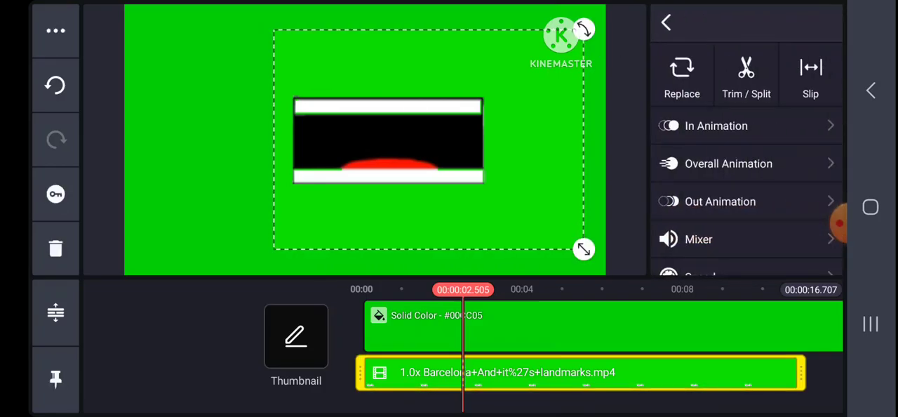
scroll(747, 176, down, 5)
click(709, 195)
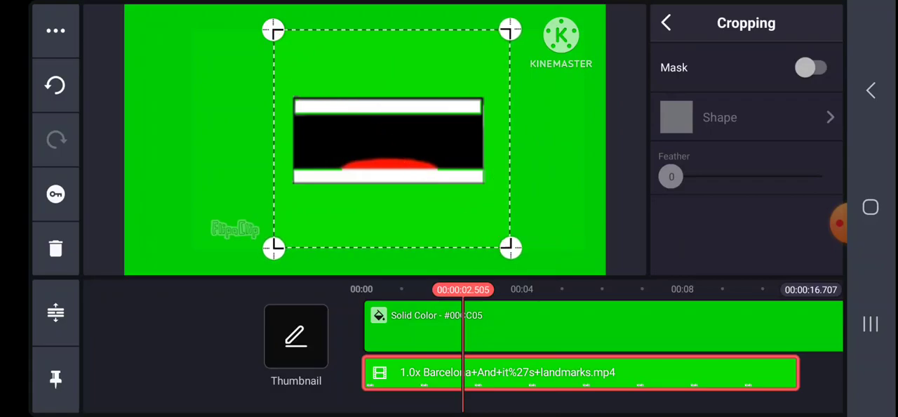
key(Escape)
click(506, 372)
drag(386, 140, 365, 179)
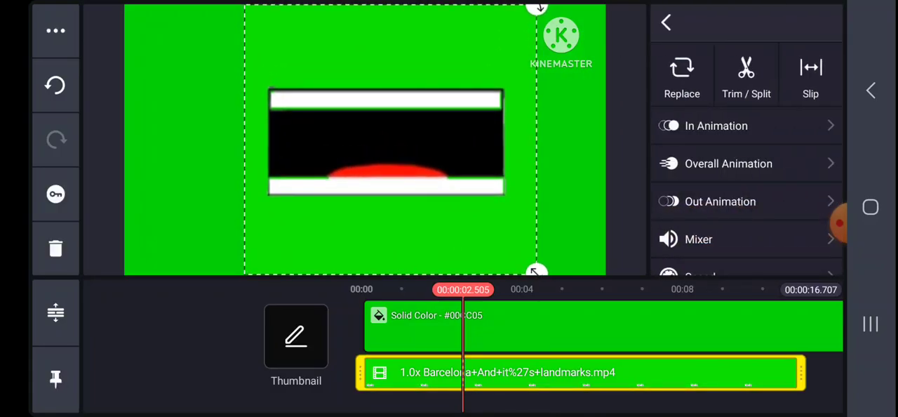
drag(518, 44, 502, 74)
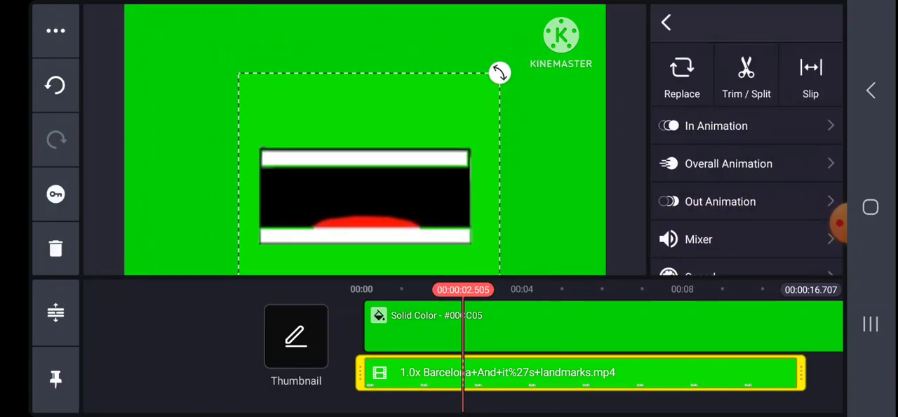
Play the project from the start, stop, and park the playhead on a video frame.
key(Escape)
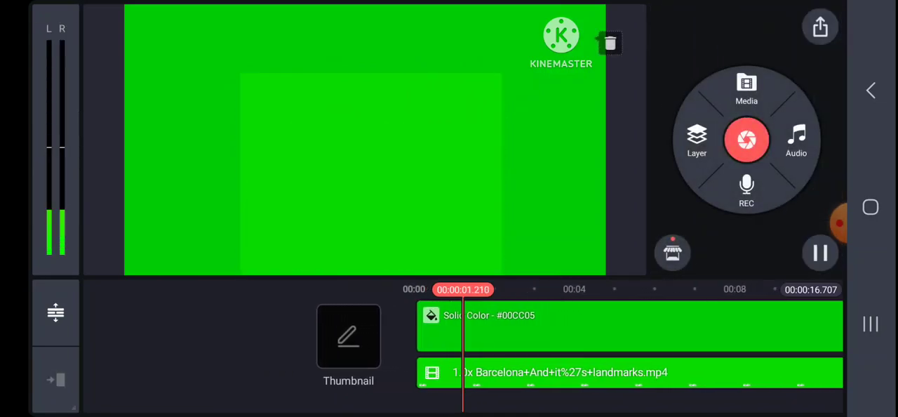
click(820, 253)
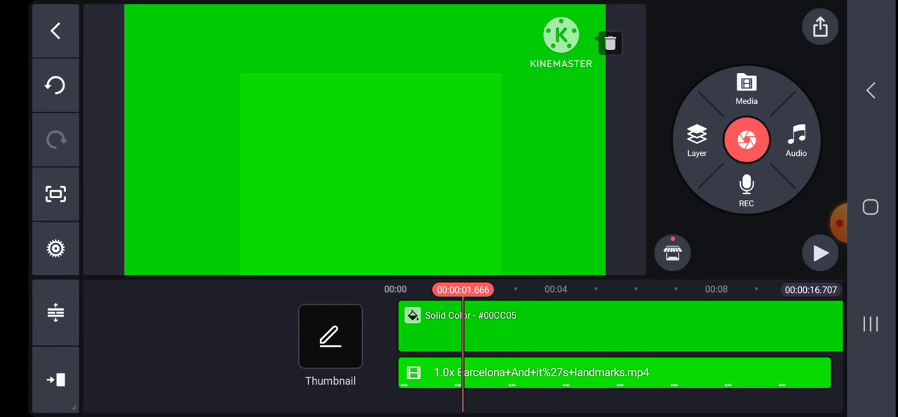
drag(597, 330, 593, 330)
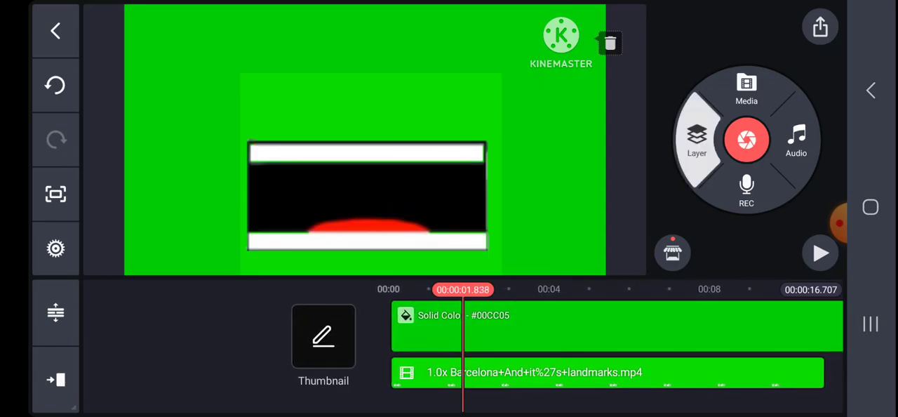
Add the white-circles image from the Eraser folder and position it above the mouth.
click(697, 140)
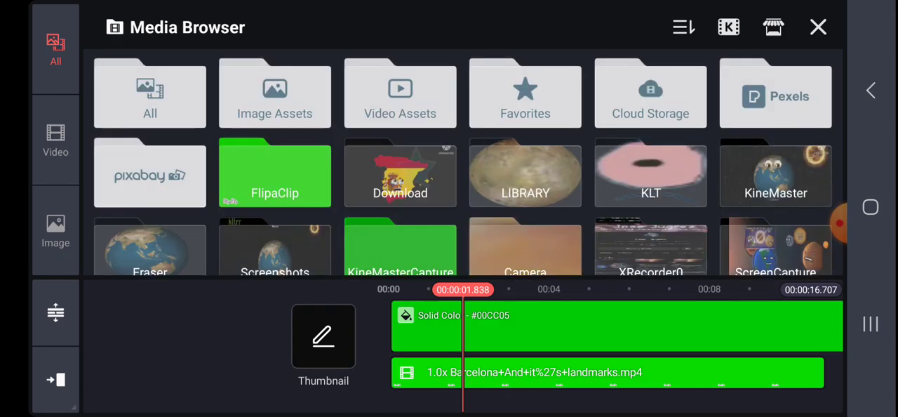
click(150, 249)
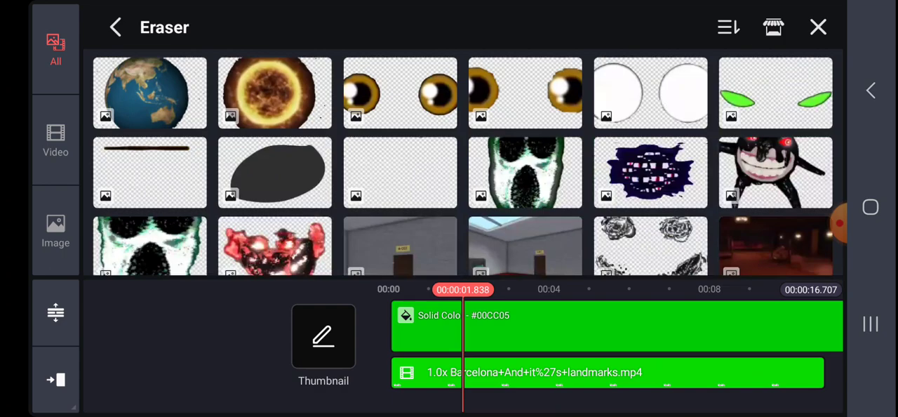
click(651, 93)
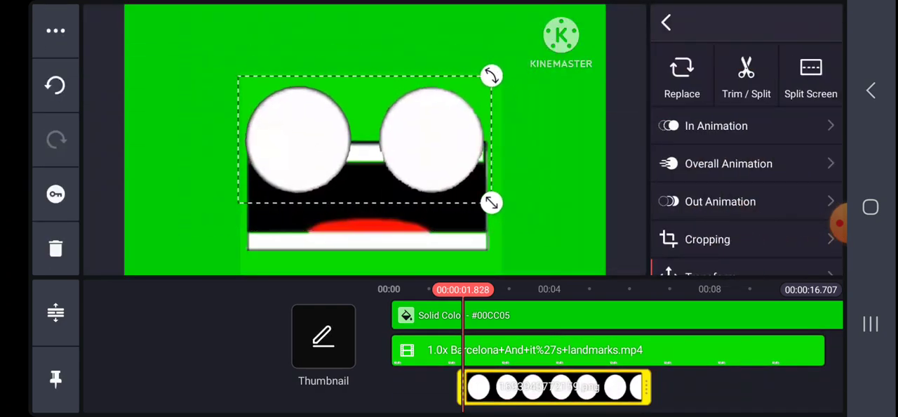
drag(365, 139, 317, 115)
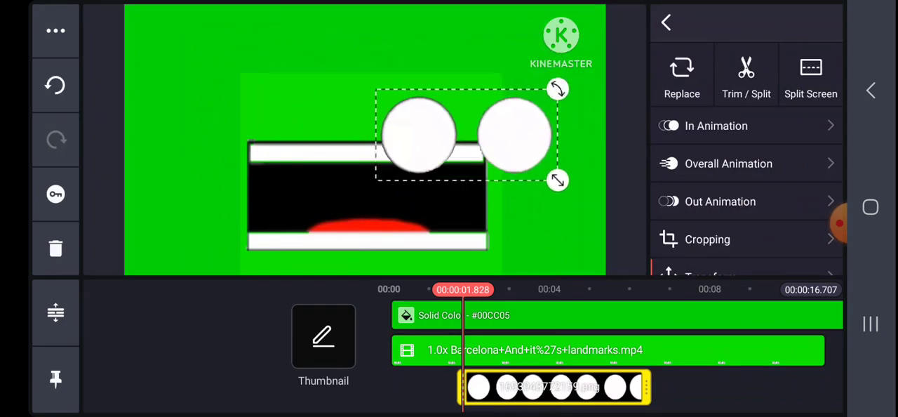
drag(317, 115, 365, 79)
click(603, 350)
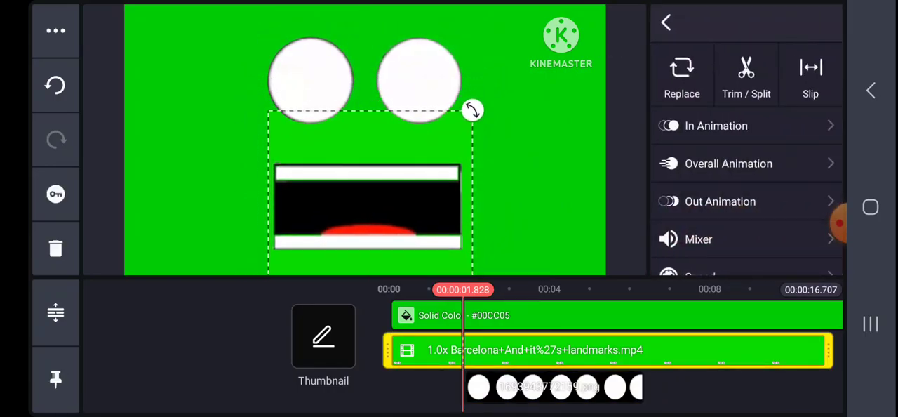
click(555, 387)
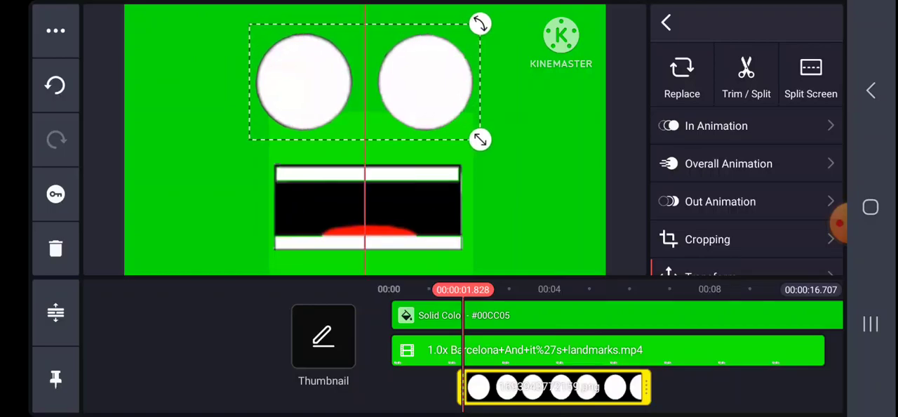
drag(365, 82, 369, 89)
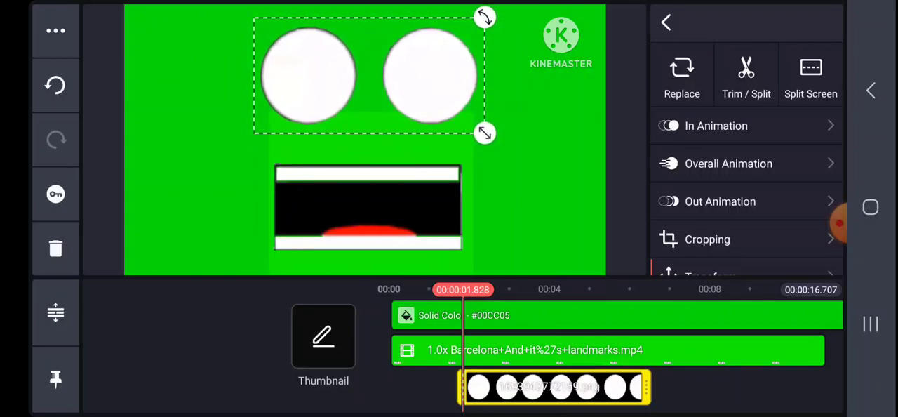
Add the brown eyes image, move it onto the white circles and shrink it to fit.
click(534, 211)
click(698, 136)
click(625, 60)
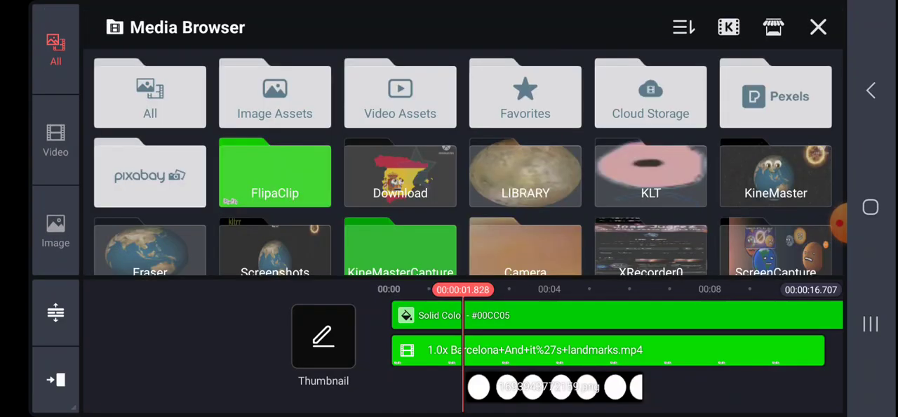
click(149, 249)
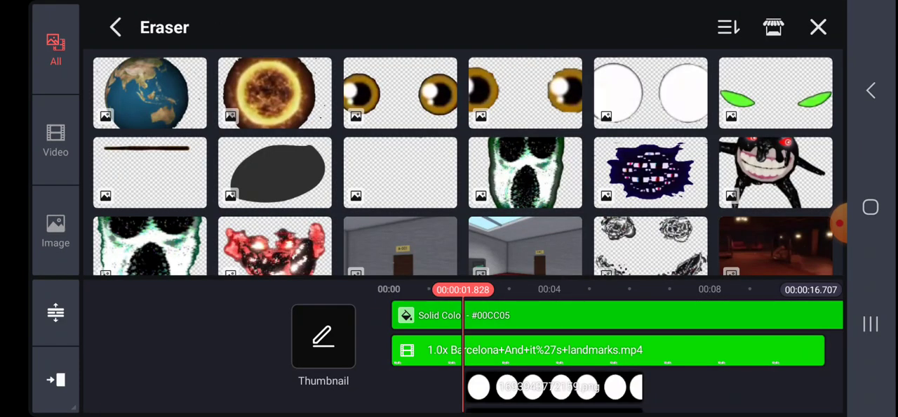
click(400, 94)
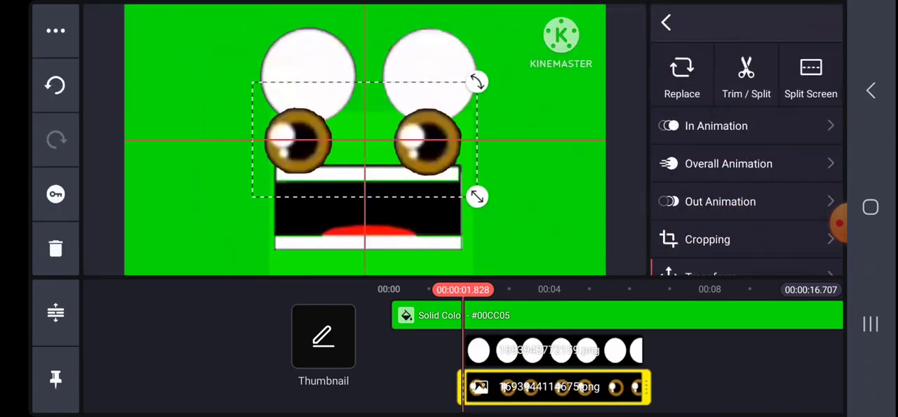
drag(365, 139, 374, 71)
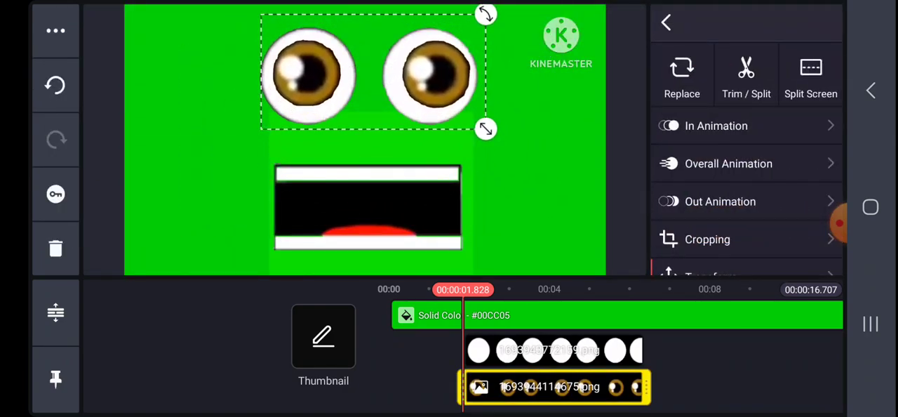
drag(485, 129, 479, 129)
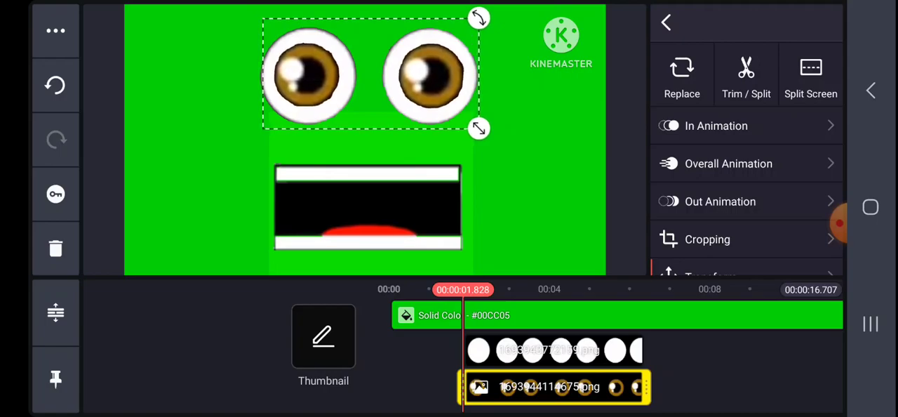
key(Escape)
Rewind and preview the face, scrubbing the timeline around the eyes and mouth.
click(555, 387)
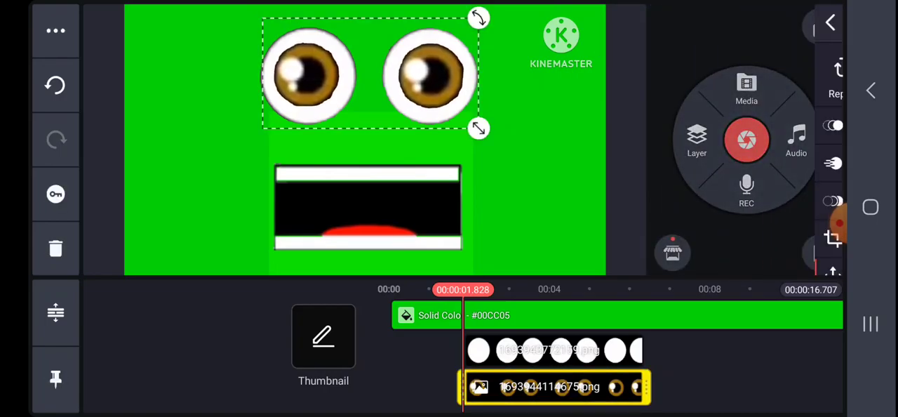
click(211, 337)
drag(561, 351, 636, 351)
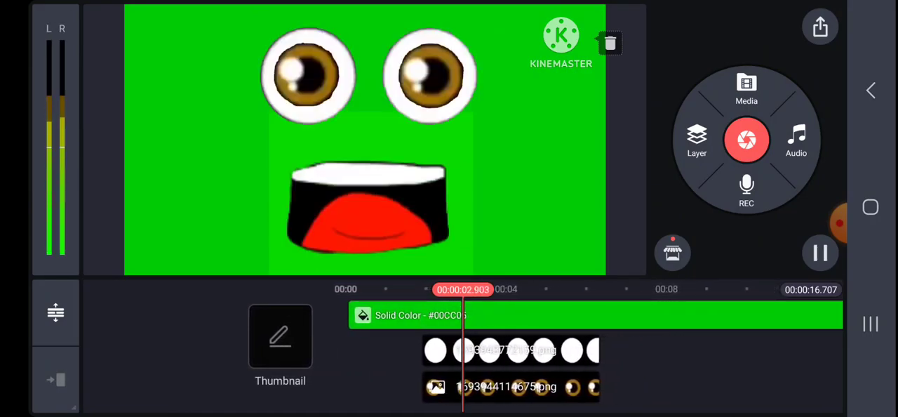
drag(491, 351, 533, 351)
click(555, 350)
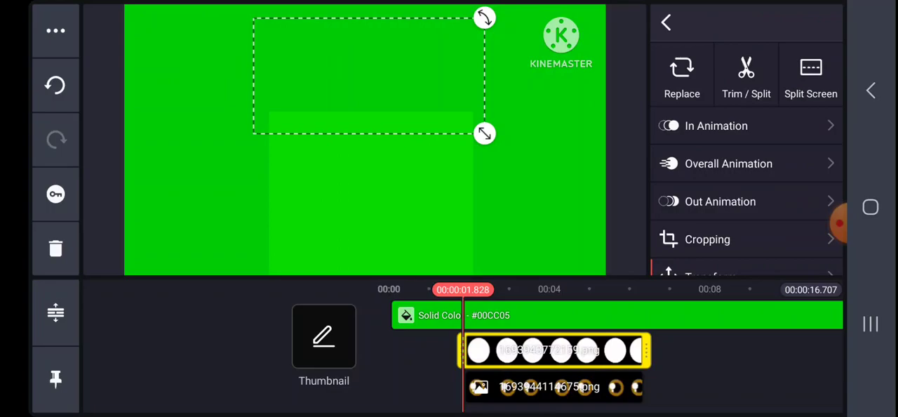
drag(281, 351, 289, 351)
click(821, 253)
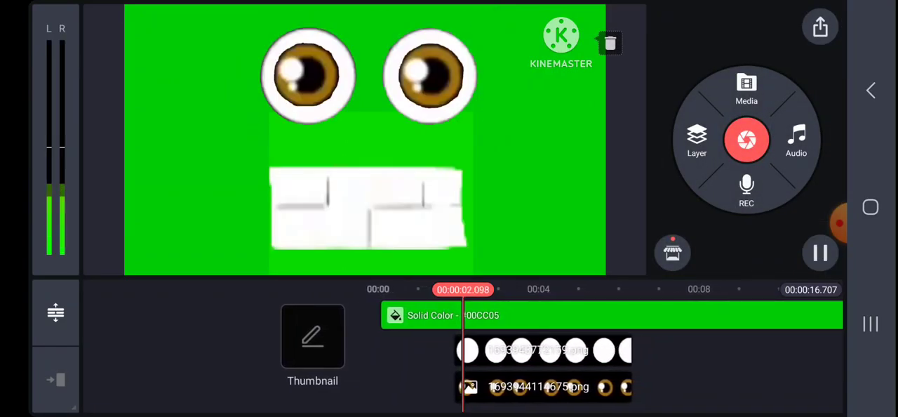
click(821, 253)
drag(561, 350, 550, 351)
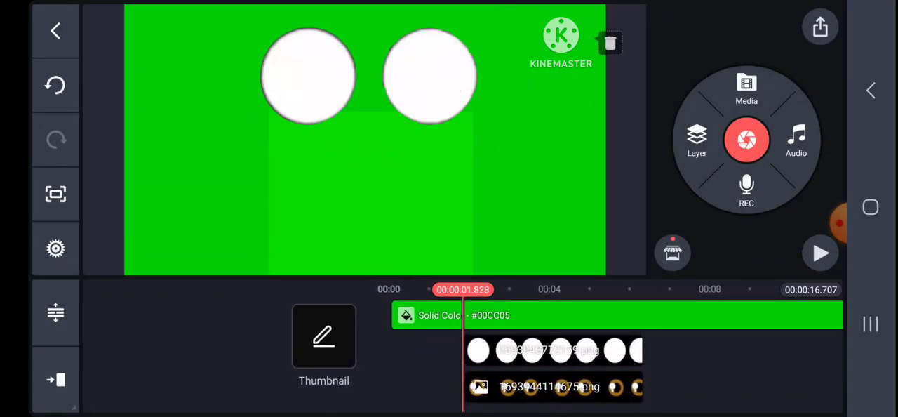
Try moving the eyes clip to the upper timeline row and back, previewing the result.
click(548, 387)
drag(539, 387, 565, 350)
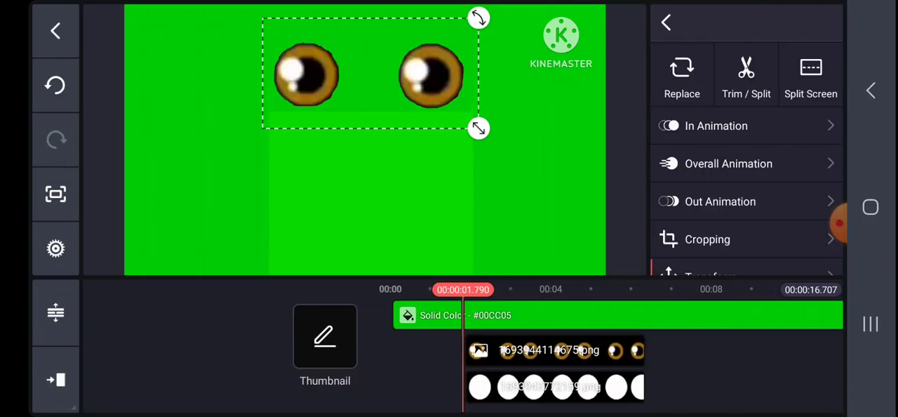
click(281, 351)
click(533, 349)
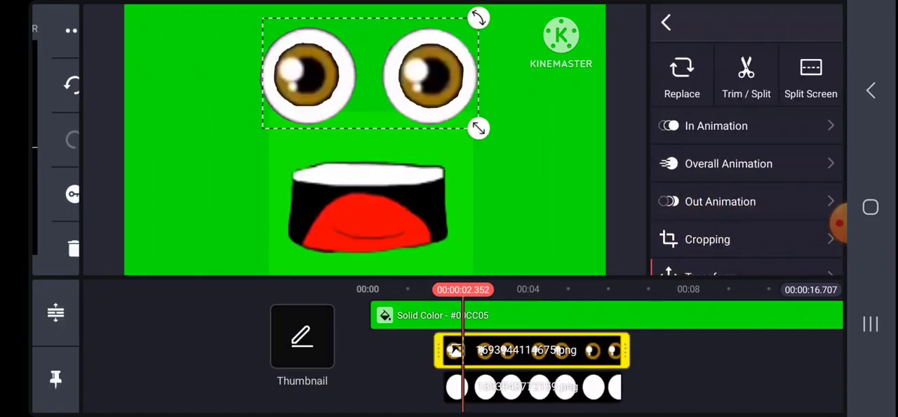
drag(534, 350, 533, 387)
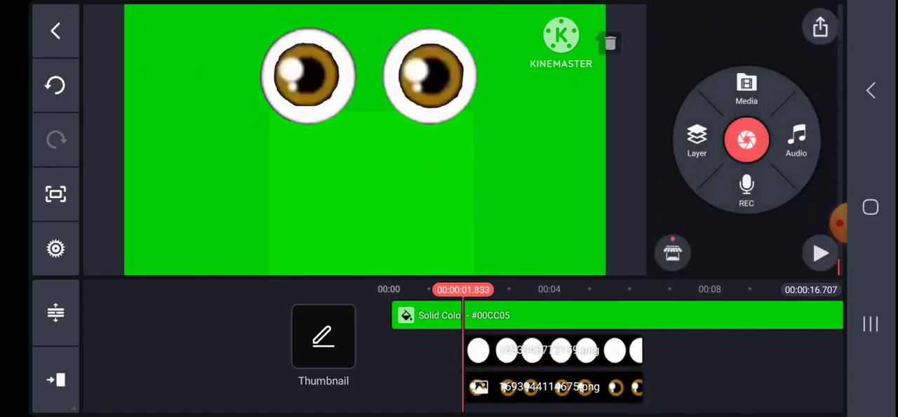
click(820, 253)
click(533, 350)
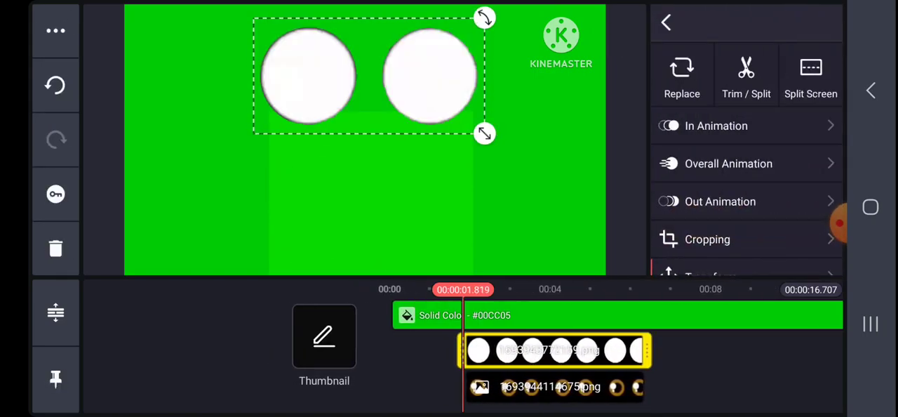
click(533, 350)
Swap the two image layers so the brown pupils sit above the white circles, and preview.
click(533, 349)
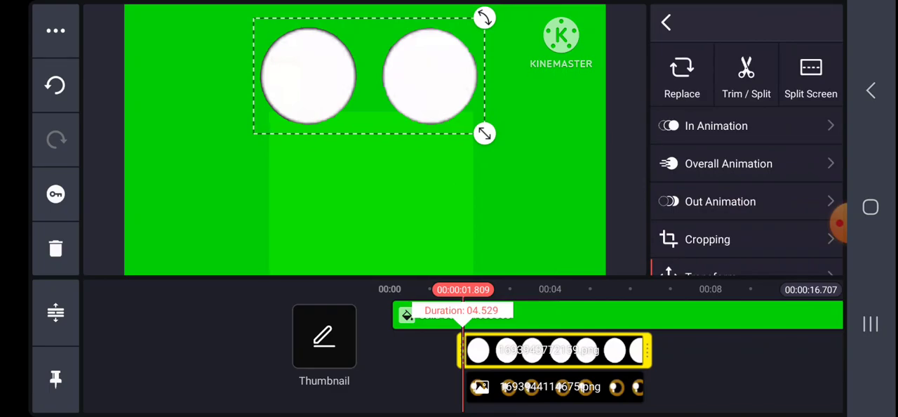
drag(702, 365, 689, 365)
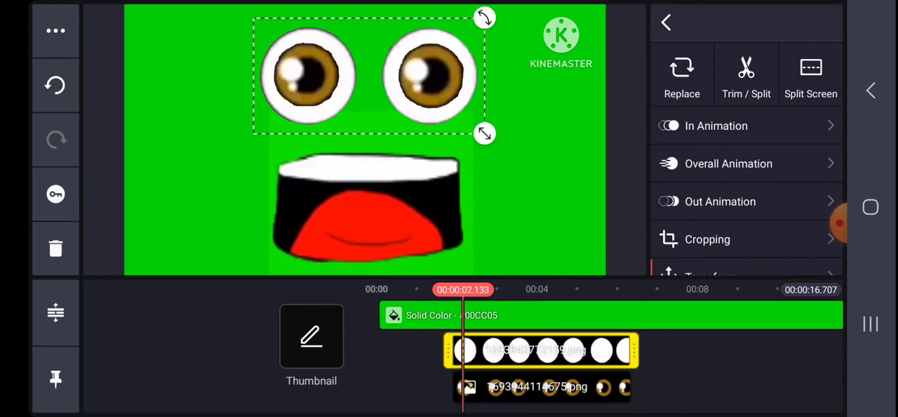
drag(542, 350, 542, 386)
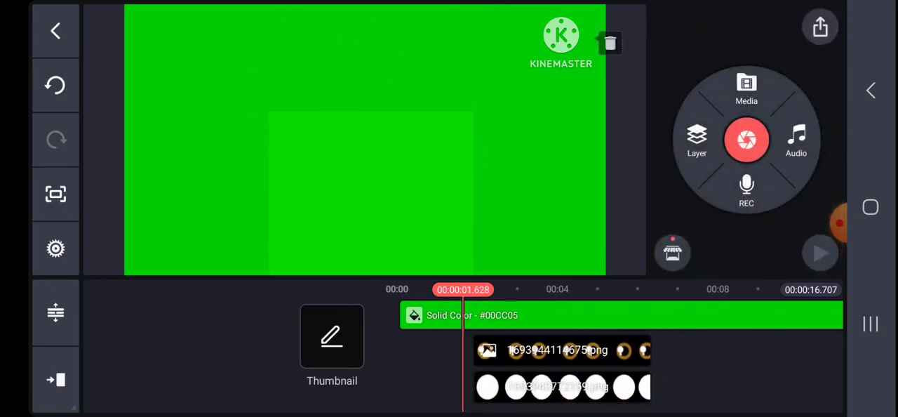
click(821, 252)
click(542, 350)
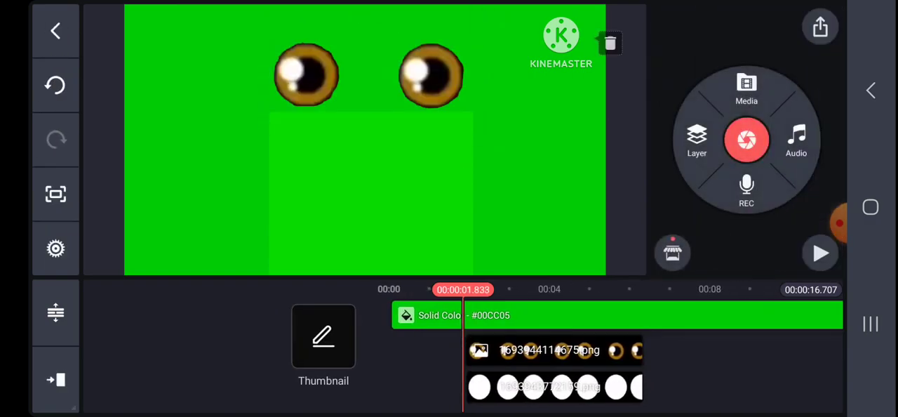
click(539, 386)
click(539, 386)
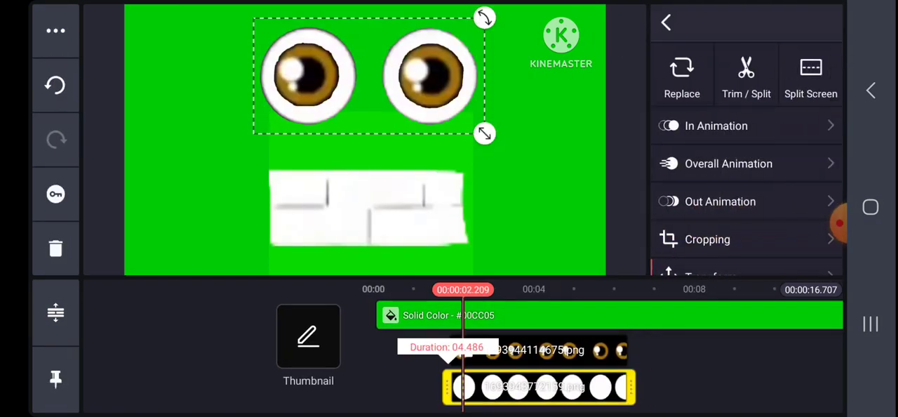
Check both eye layers and replay the preview from near the start.
drag(702, 365, 725, 365)
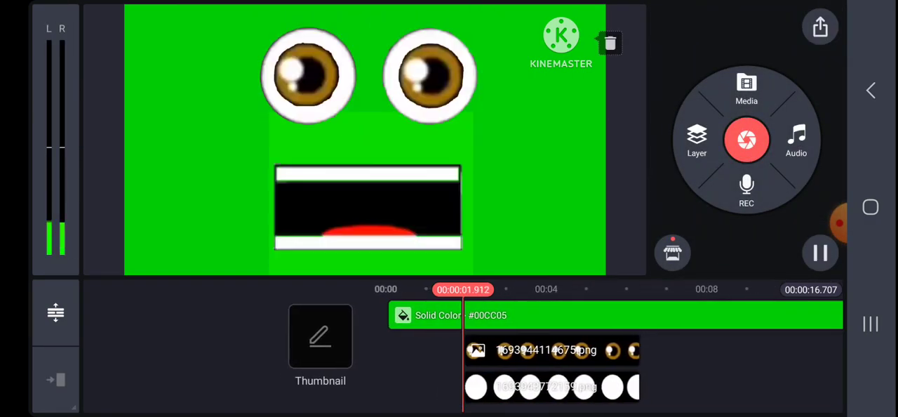
click(821, 253)
click(561, 386)
click(555, 350)
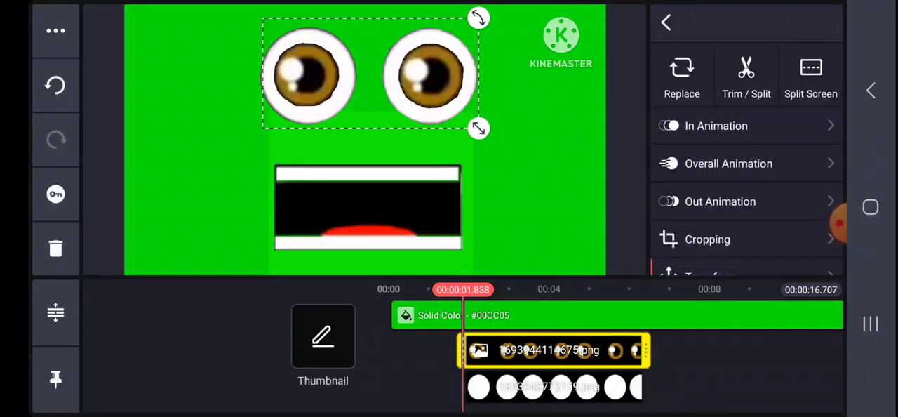
drag(632, 365, 691, 365)
click(819, 251)
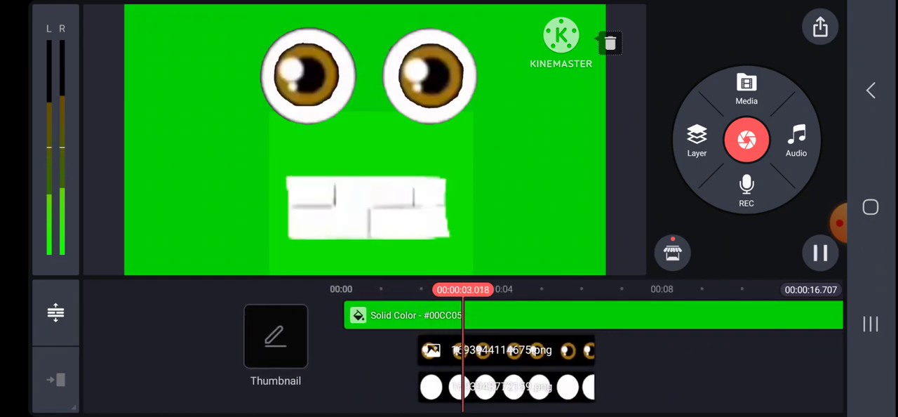
click(821, 253)
Resize the mouth video layer and nudge it up and right on the face, previewing between.
click(370, 207)
drag(476, 111, 443, 135)
click(533, 211)
click(822, 253)
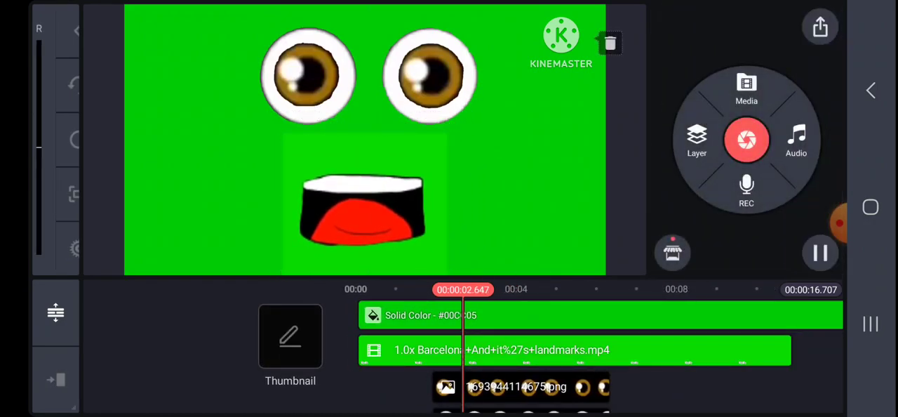
click(821, 252)
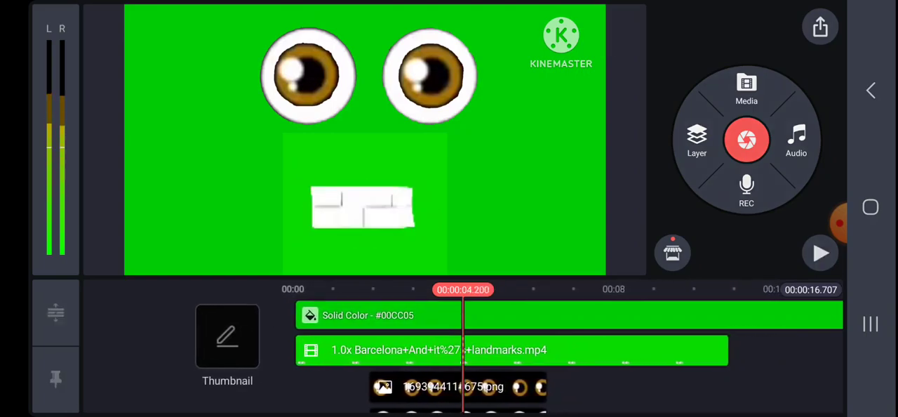
click(362, 207)
drag(361, 207, 366, 193)
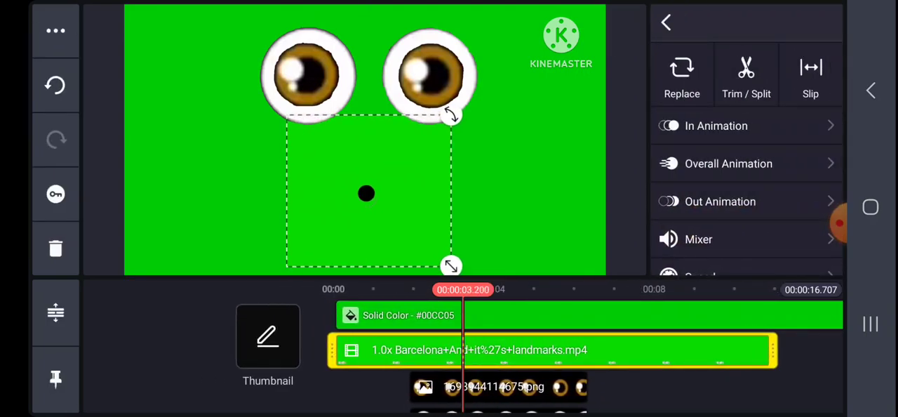
click(533, 211)
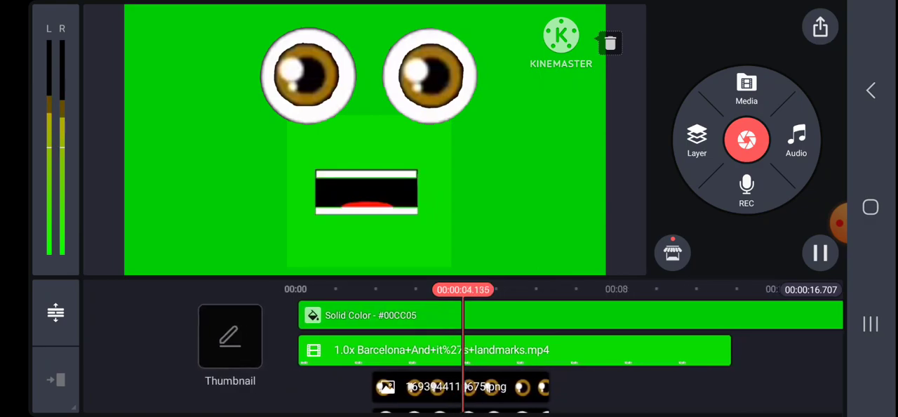
Enlarge the mouth about its centre, then replay the talking face several times.
click(821, 253)
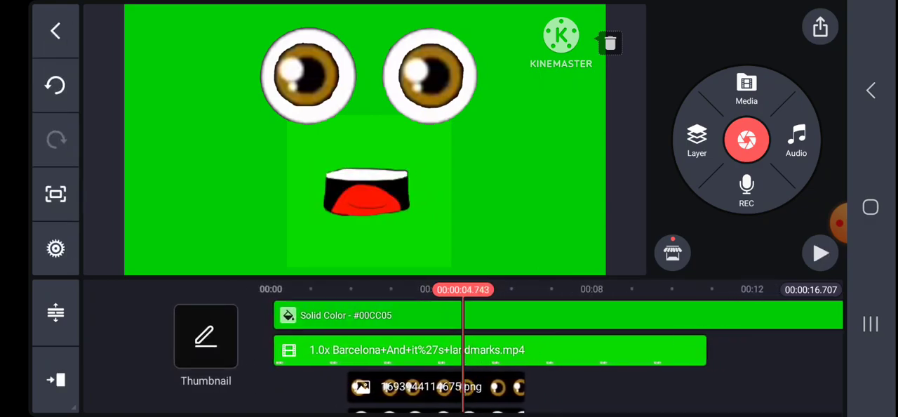
click(366, 191)
drag(451, 265, 463, 273)
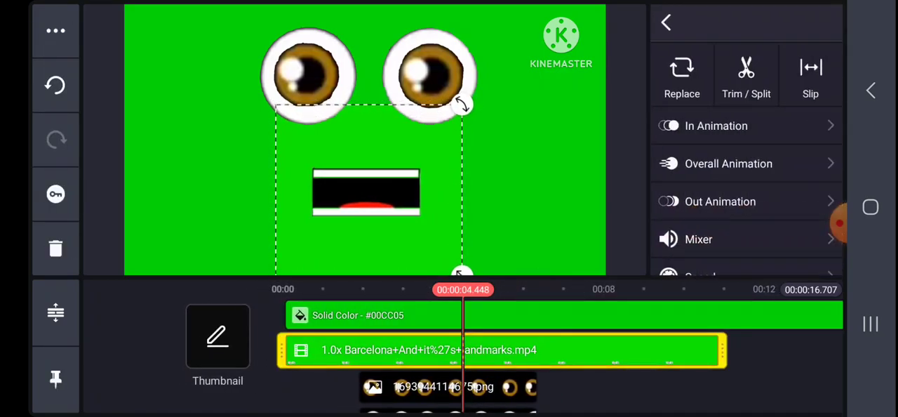
click(666, 23)
click(821, 253)
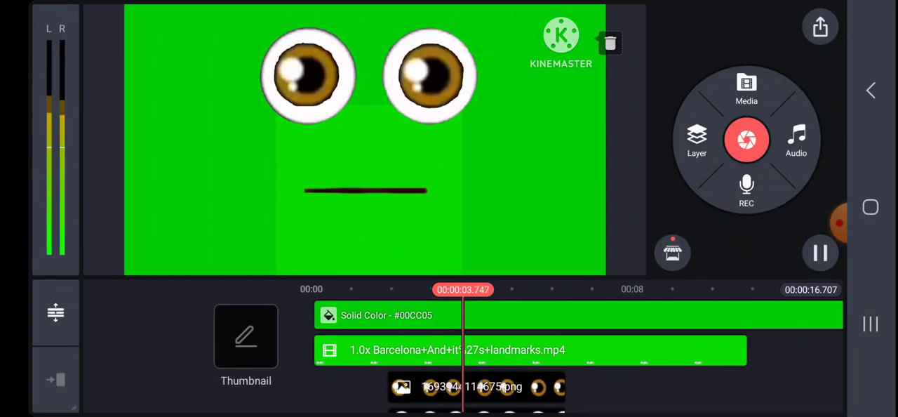
click(821, 252)
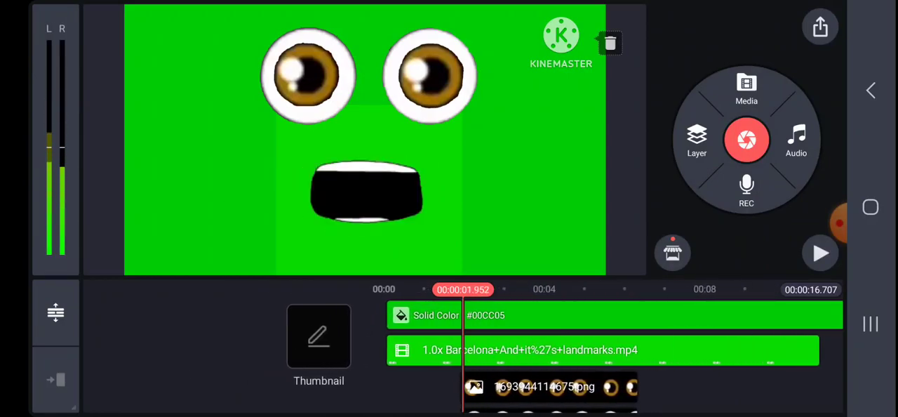
click(821, 252)
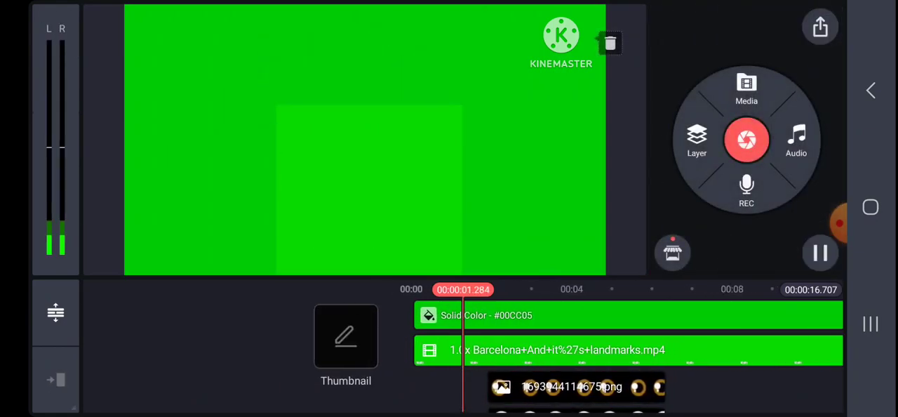
click(365, 193)
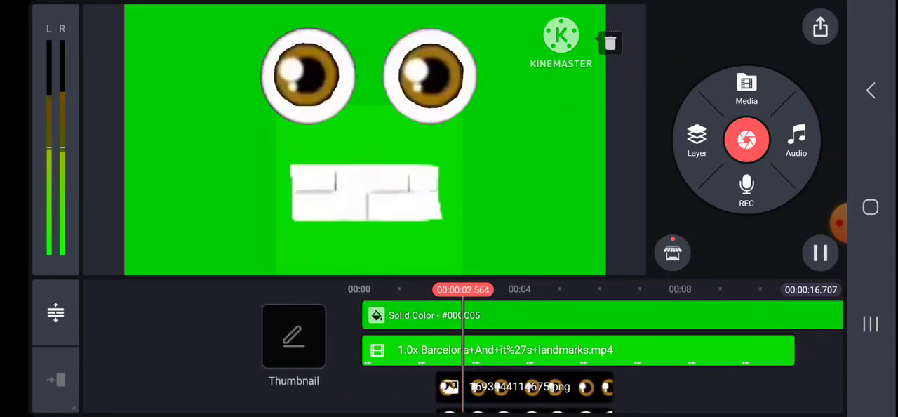
click(366, 194)
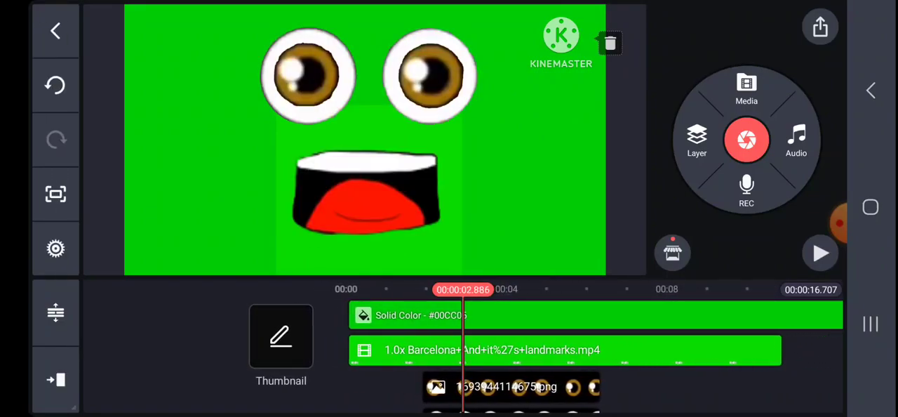
Split the eyes image layer at the playhead and keyframe the eyes slightly right and down.
click(366, 194)
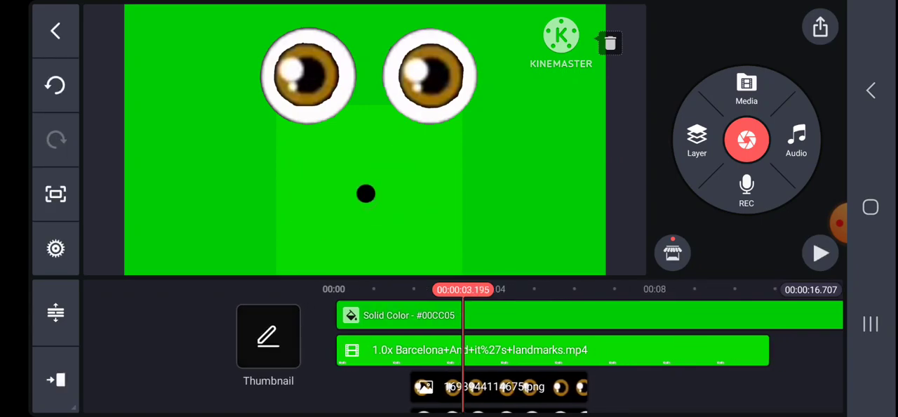
click(494, 386)
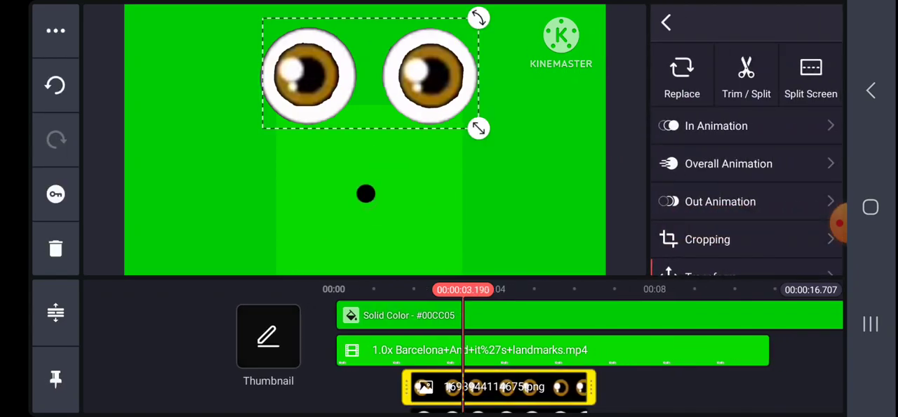
click(746, 77)
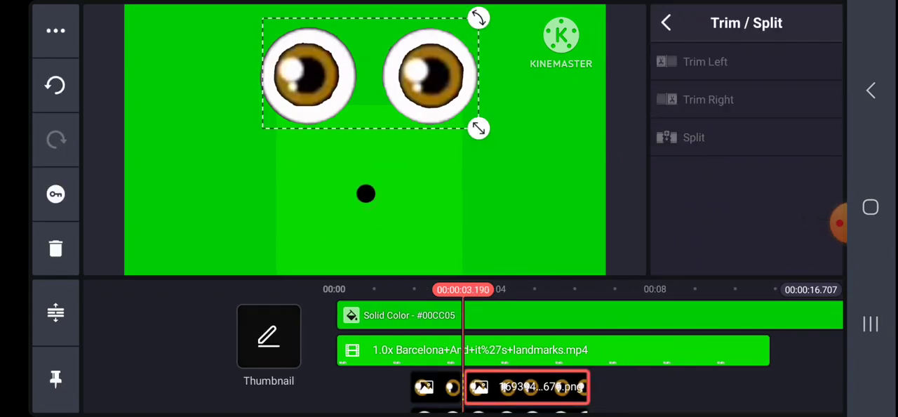
drag(561, 349, 553, 350)
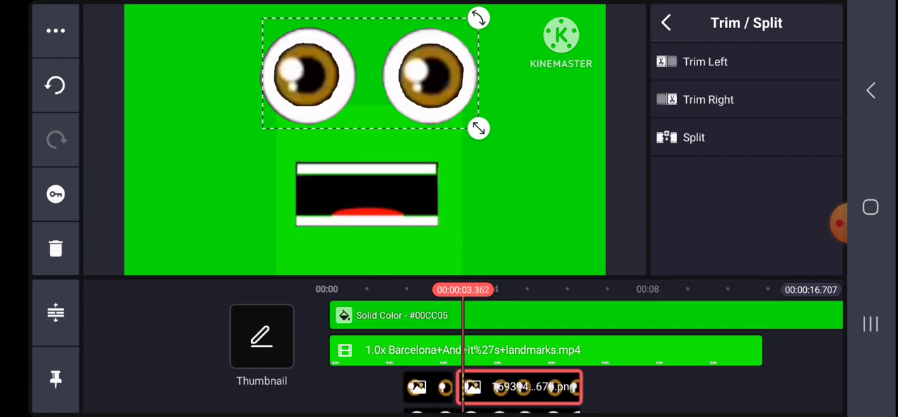
click(56, 194)
drag(371, 73, 391, 78)
mouse_move(562, 350)
mouse_down()
mouse_move(551, 350)
mouse_move(560, 349)
mouse_up()
click(666, 22)
Split the eyes clip again, preview, then lengthen the last eyes piece to last later.
click(512, 386)
click(746, 80)
click(666, 23)
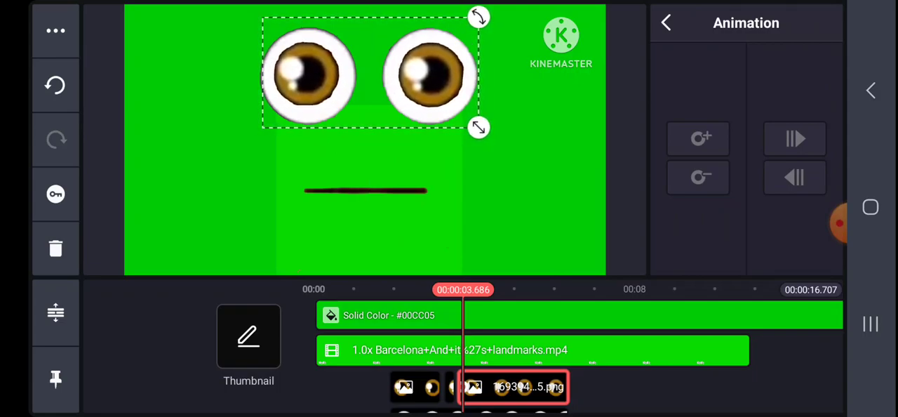
click(666, 22)
click(820, 252)
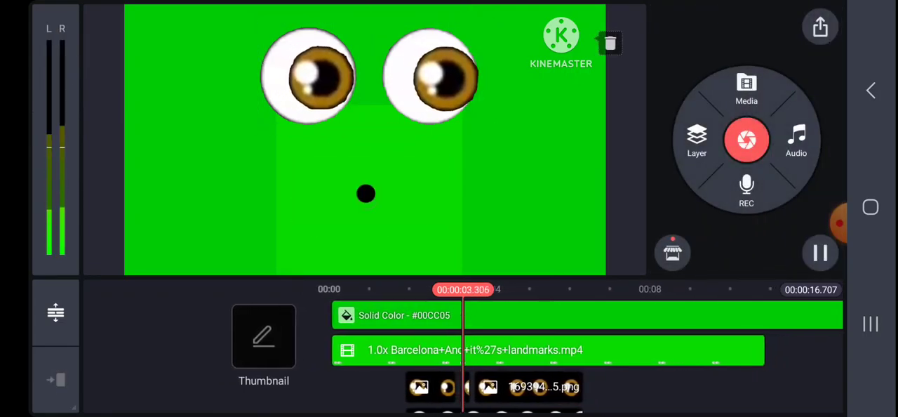
click(462, 387)
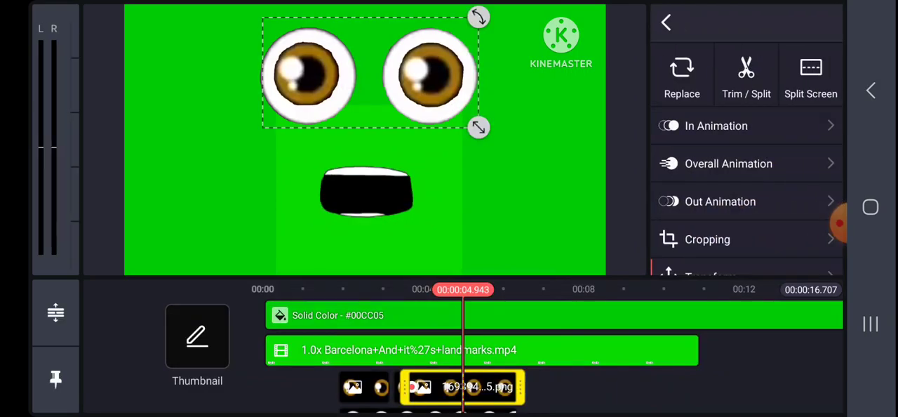
click(666, 22)
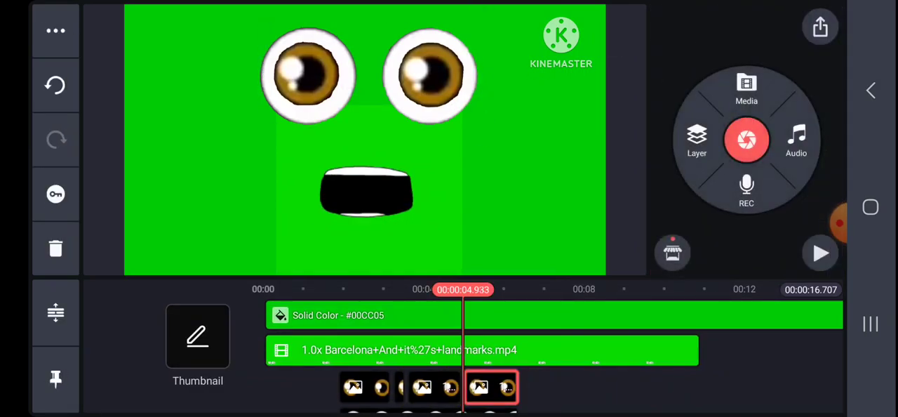
click(491, 387)
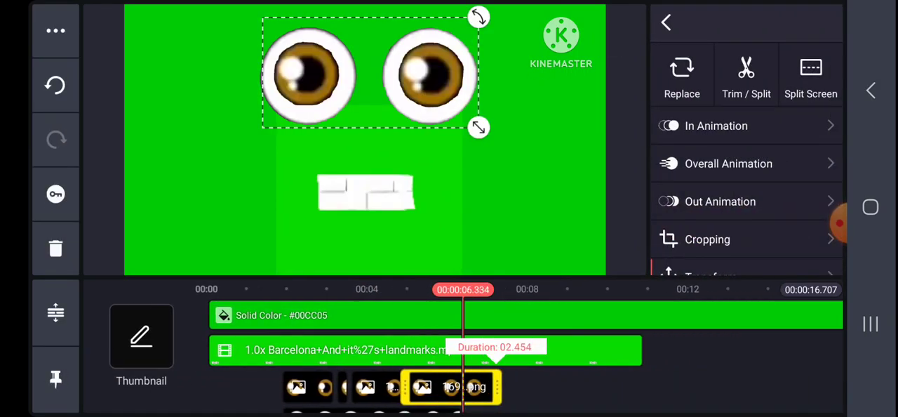
drag(523, 387, 596, 387)
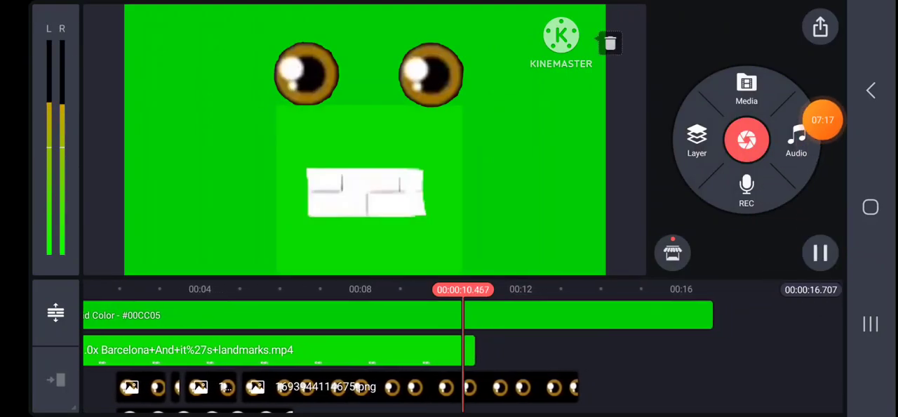
Shorten the green solid-colour background clip so the project lasts about 10.8 seconds.
click(281, 349)
click(666, 23)
click(561, 327)
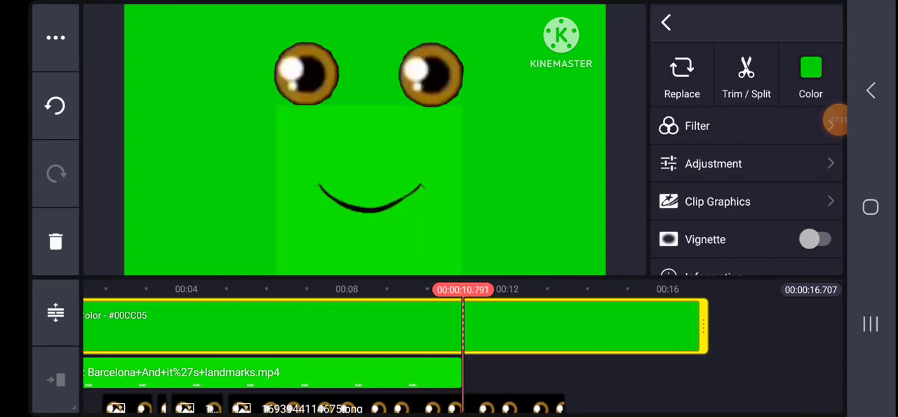
click(666, 23)
click(562, 326)
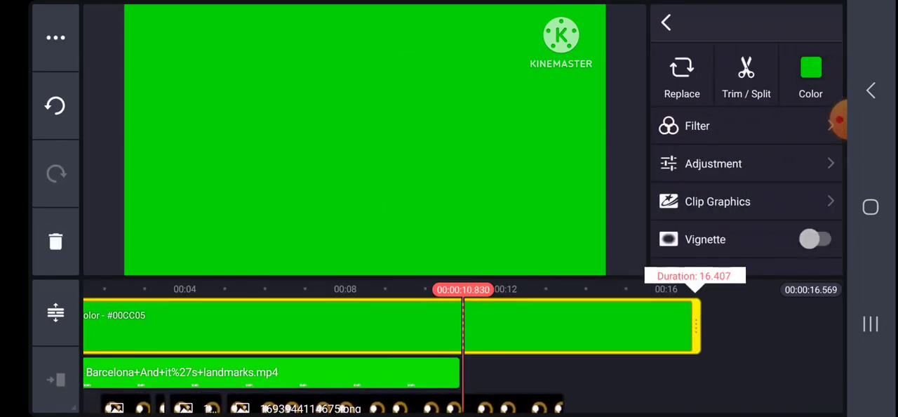
drag(698, 326, 464, 326)
click(666, 23)
Play the shortened project, rewind to the start and select the eyes layer.
click(821, 253)
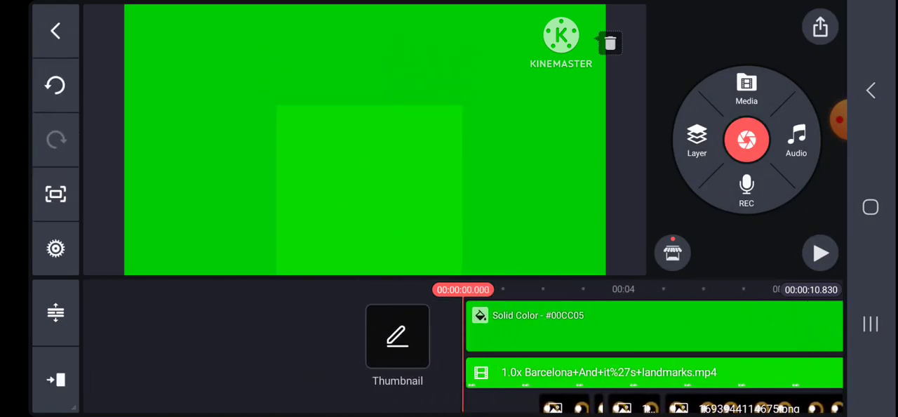
mouse_move(280, 330)
mouse_down()
mouse_move(551, 330)
mouse_move(246, 330)
mouse_move(643, 330)
mouse_up()
click(463, 407)
click(506, 351)
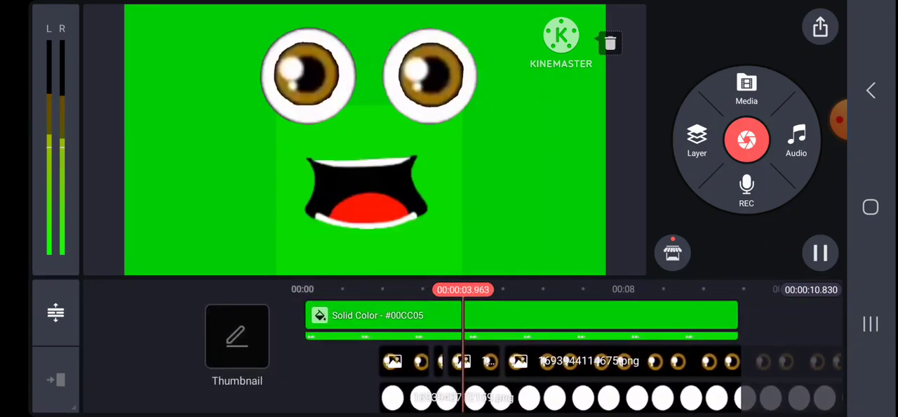
click(821, 252)
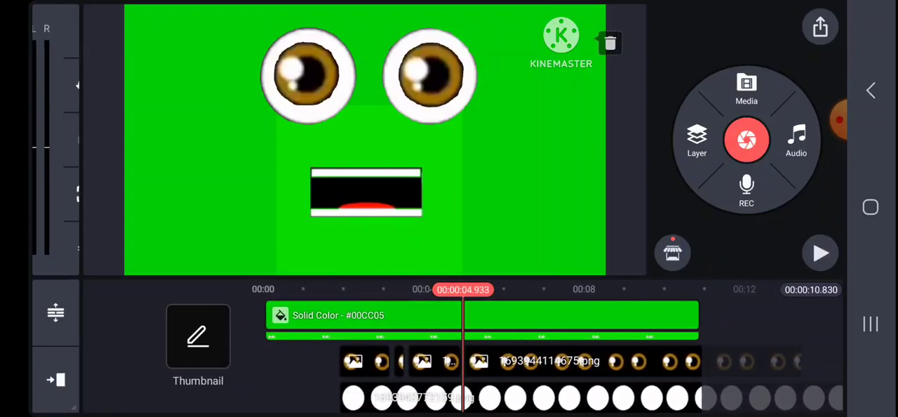
click(821, 252)
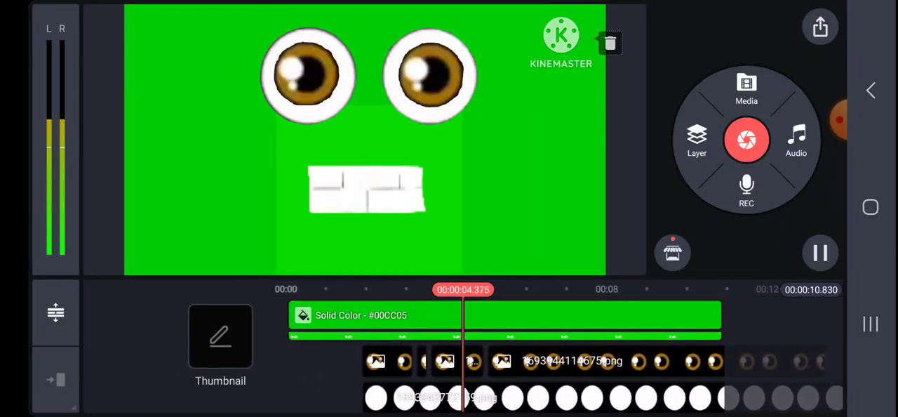
click(821, 252)
click(437, 351)
click(365, 210)
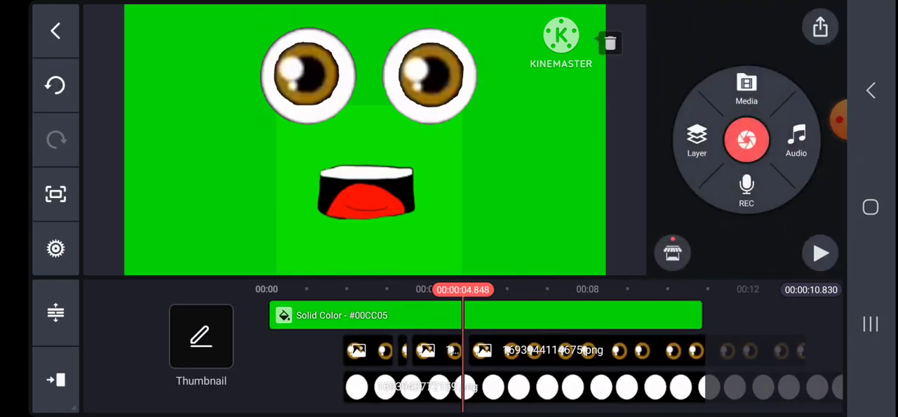
click(561, 351)
drag(562, 316, 550, 316)
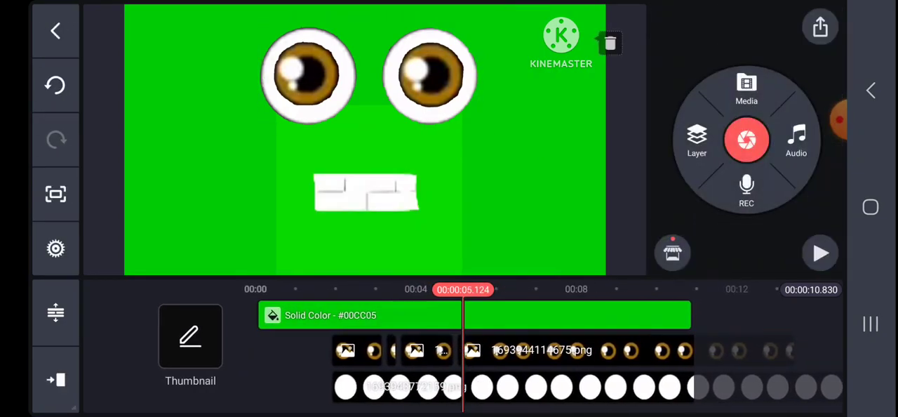
Keyframe the long eyes clip so the pupils nudge right and up, then preview it.
click(561, 351)
click(55, 194)
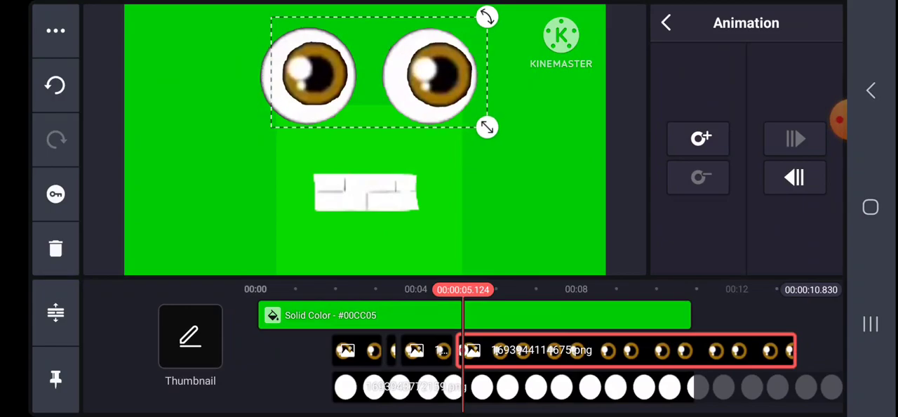
drag(379, 72, 383, 65)
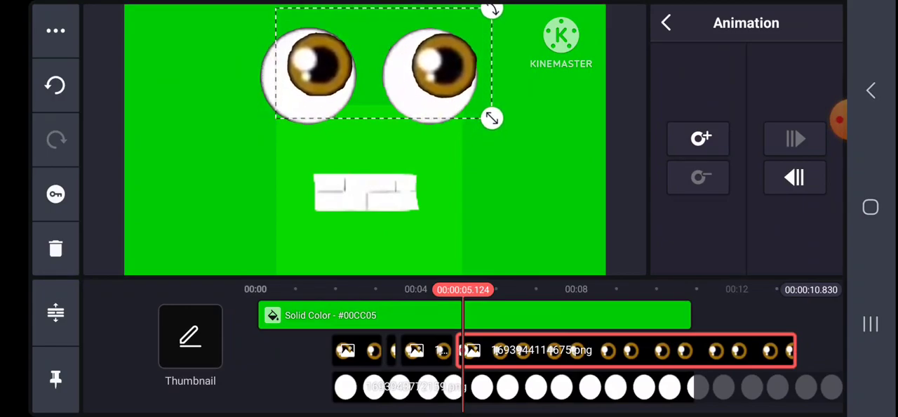
click(666, 23)
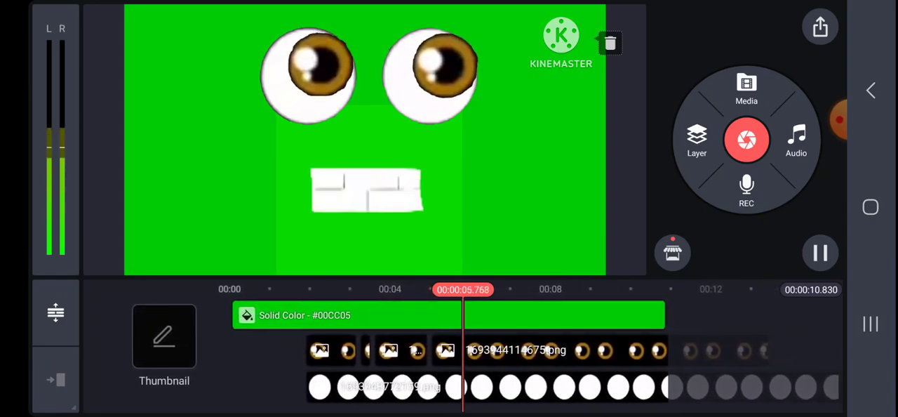
click(534, 350)
click(746, 75)
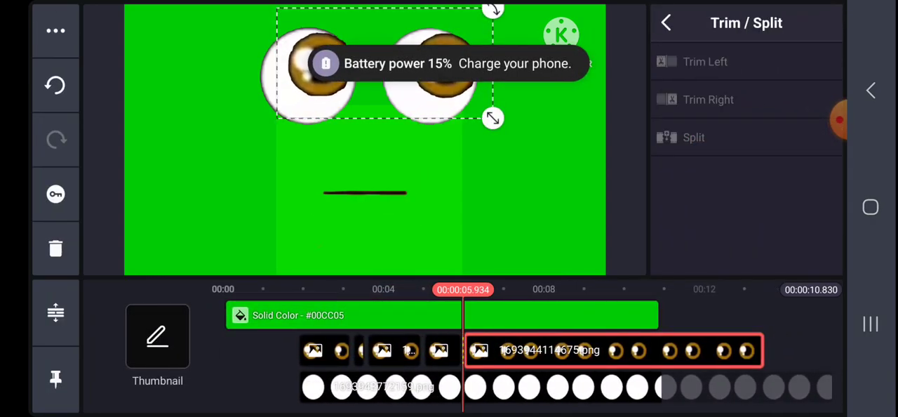
drag(562, 386, 552, 386)
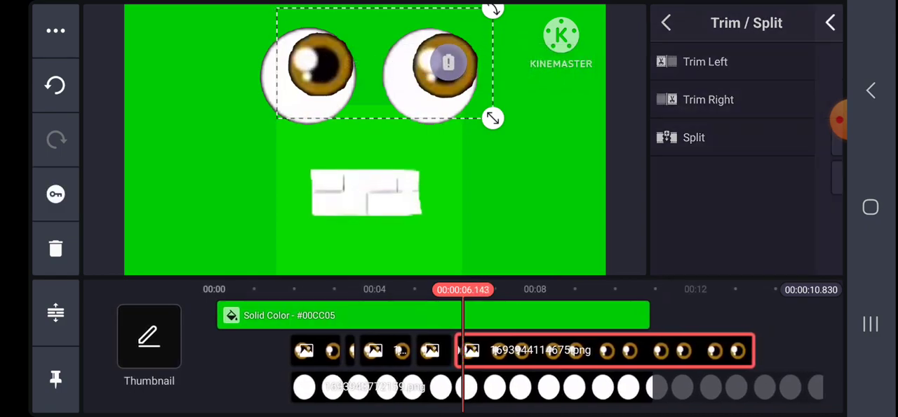
click(55, 194)
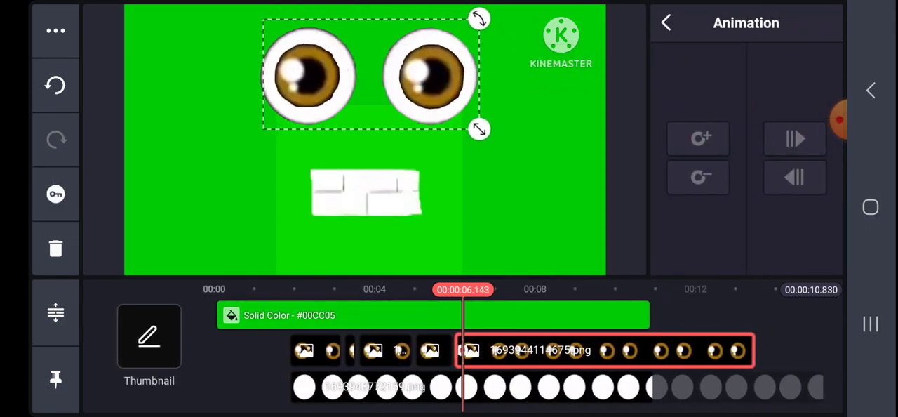
click(547, 211)
click(820, 253)
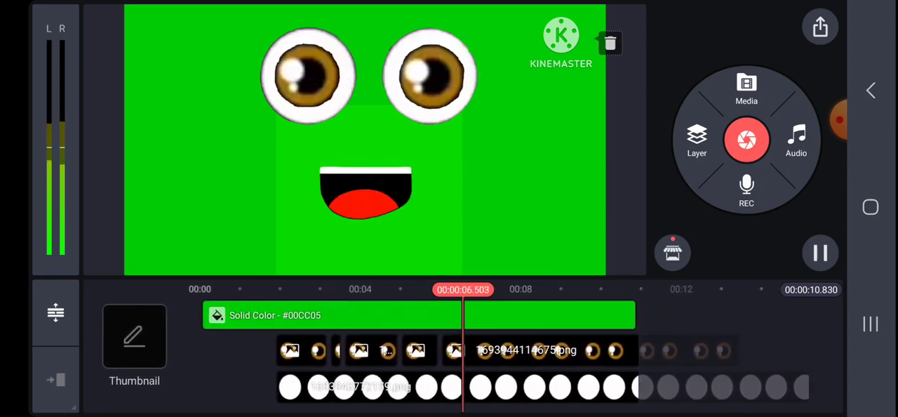
Add a later keyframe moving the eyes upward and preview the glance.
click(548, 349)
click(758, 77)
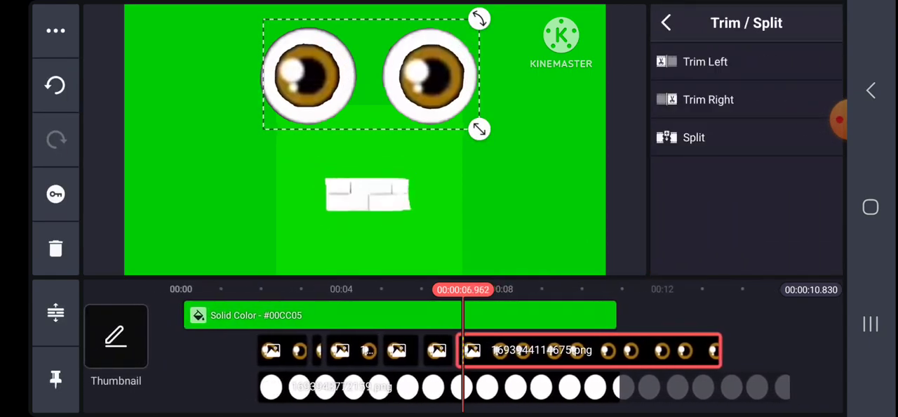
scroll(463, 350, left, 1)
scroll(463, 351, right, 1)
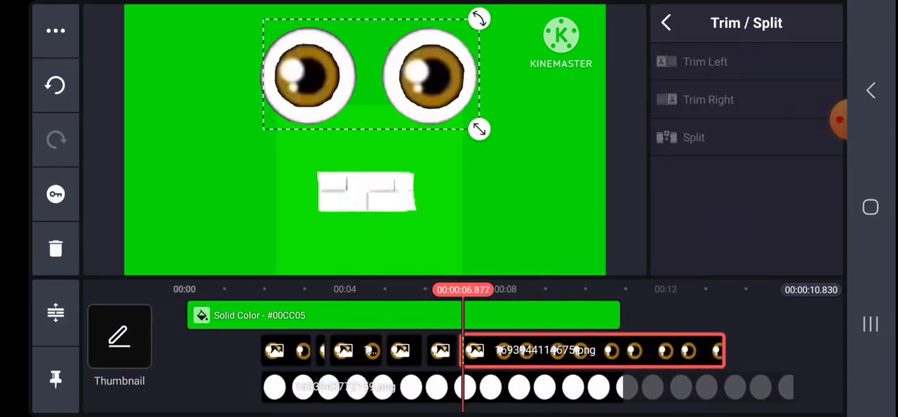
scroll(463, 351, right, 1)
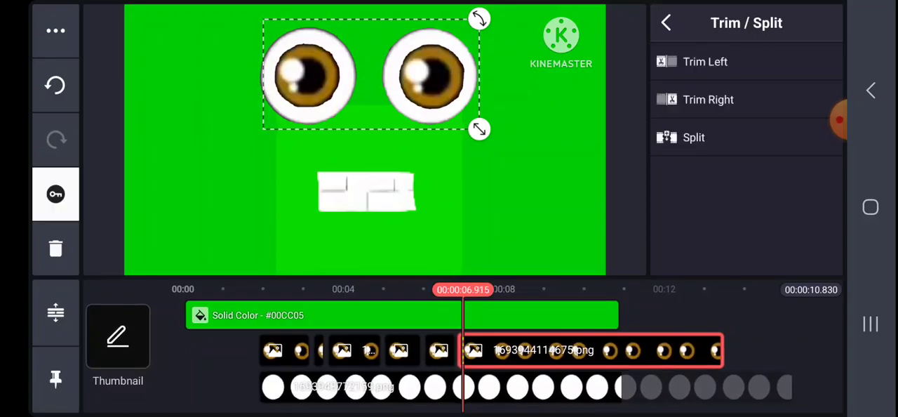
click(56, 193)
drag(371, 73, 370, 63)
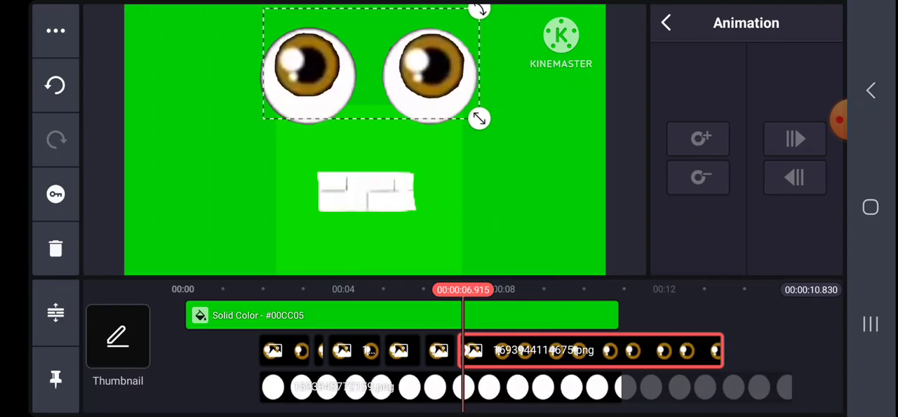
key(Escape)
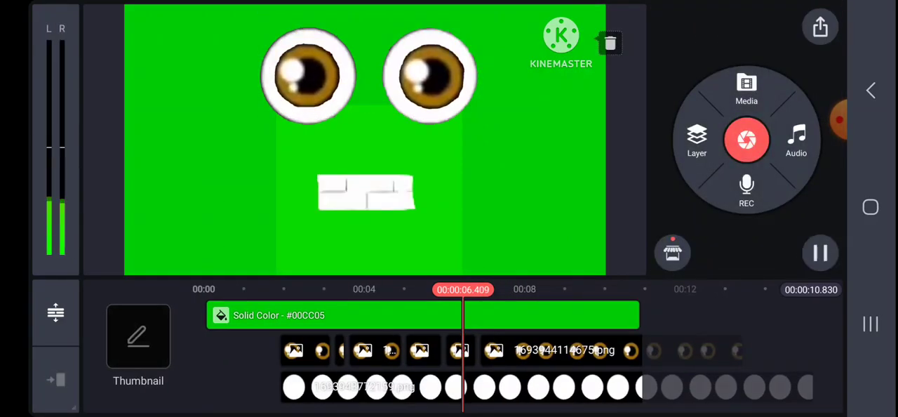
click(820, 252)
click(428, 349)
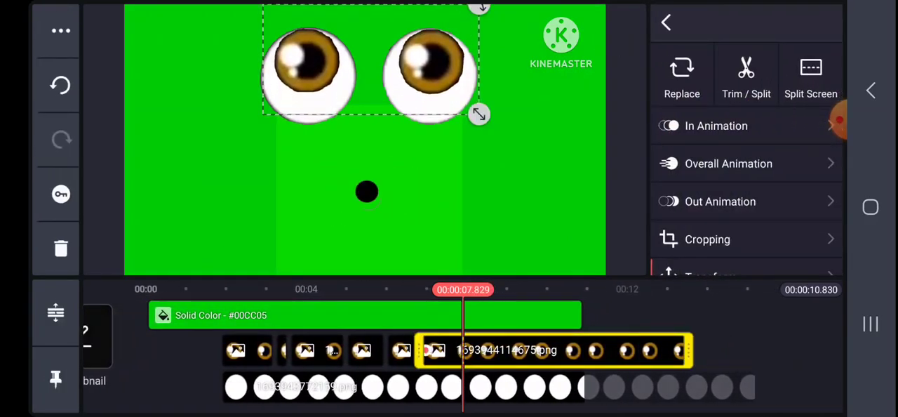
click(746, 77)
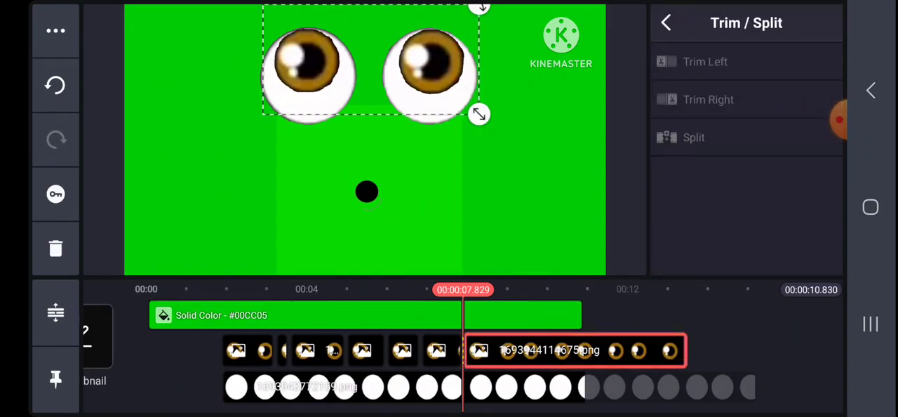
drag(450, 351, 445, 350)
click(55, 194)
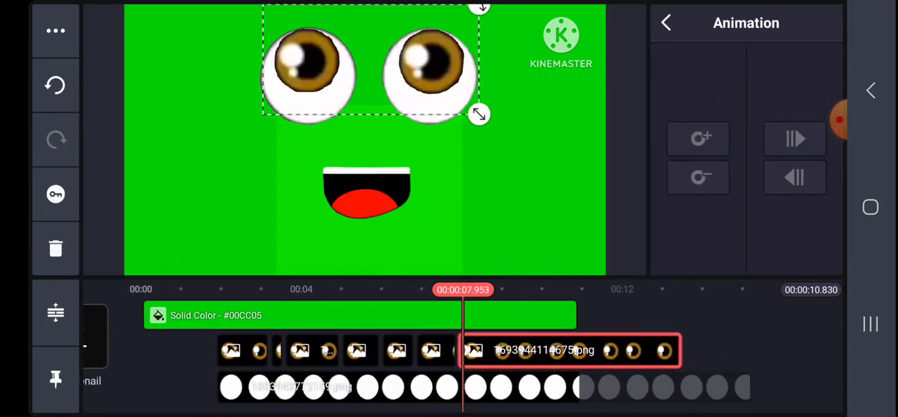
drag(351, 365, 470, 365)
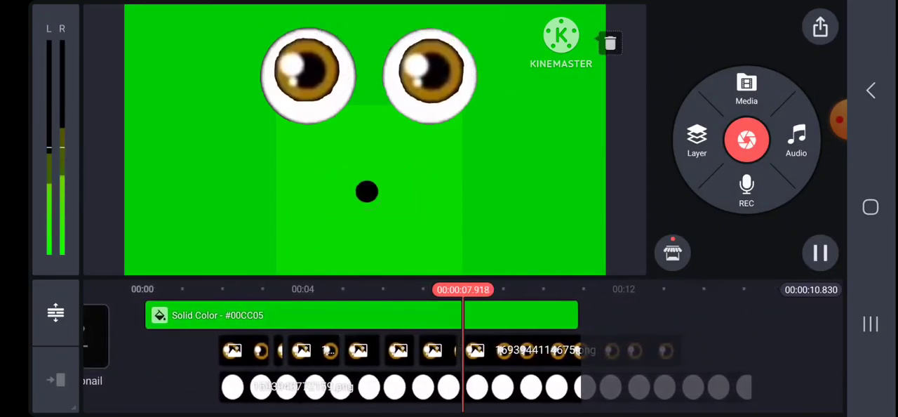
Set the playhead around 7.4 seconds and bring up the media browser for a new image layer.
drag(351, 365, 386, 365)
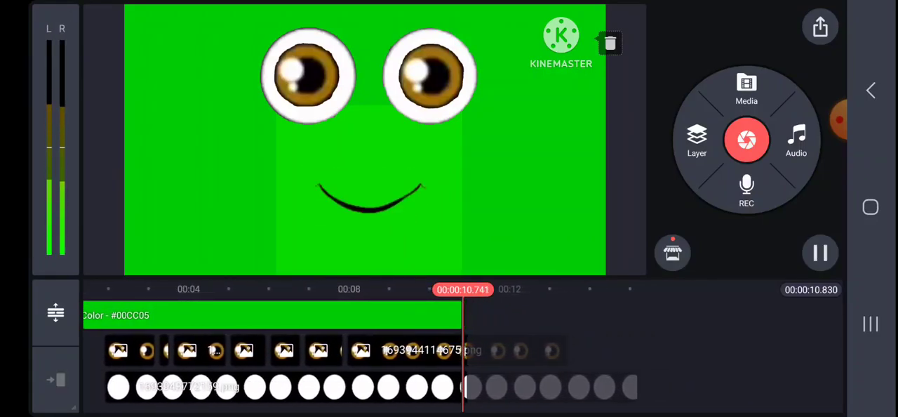
drag(351, 365, 456, 365)
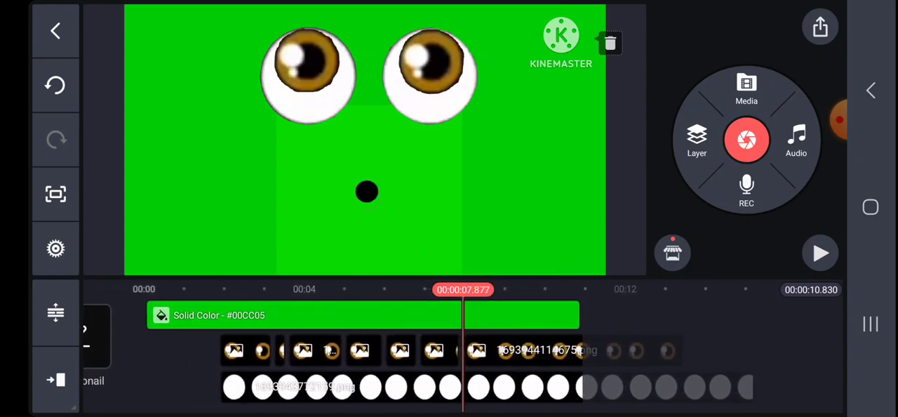
mouse_move(351, 365)
mouse_down()
mouse_move(400, 365)
mouse_move(332, 365)
mouse_move(348, 365)
mouse_up()
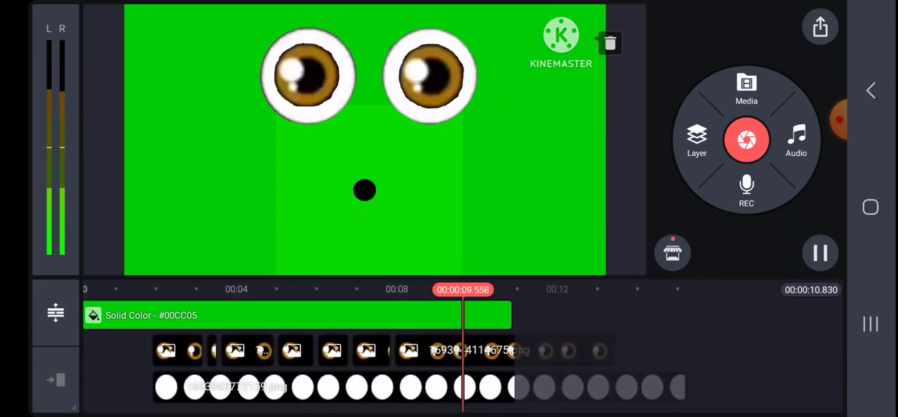
click(821, 254)
click(697, 141)
click(646, 67)
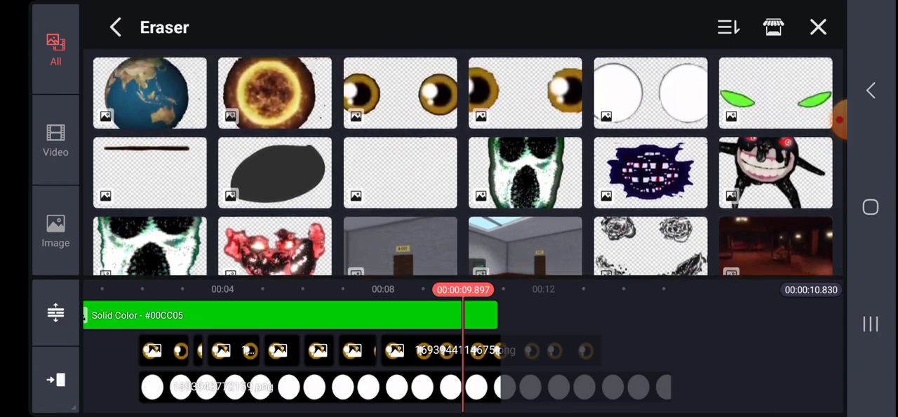
Add the green cheeks image as a layer, shrink it under the eyes and preview the face.
click(775, 89)
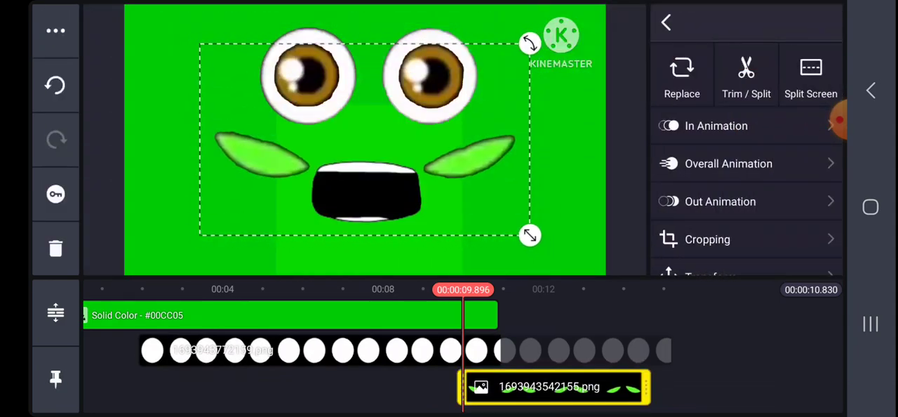
drag(531, 236, 492, 211)
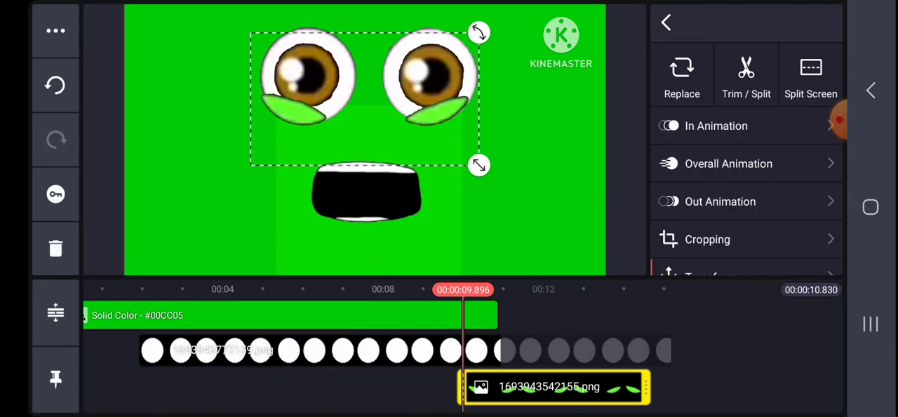
click(840, 119)
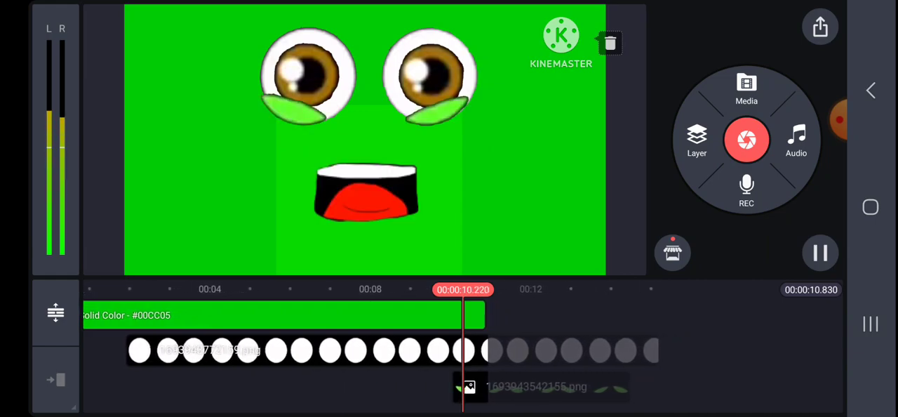
click(820, 253)
click(190, 211)
drag(281, 316, 381, 316)
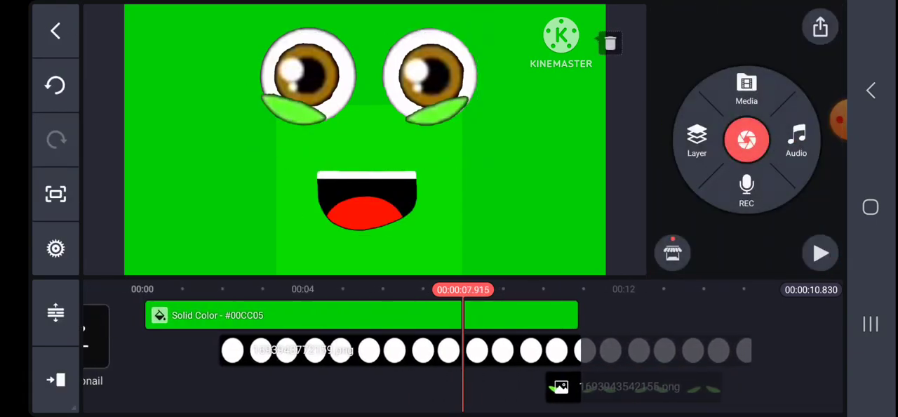
click(820, 253)
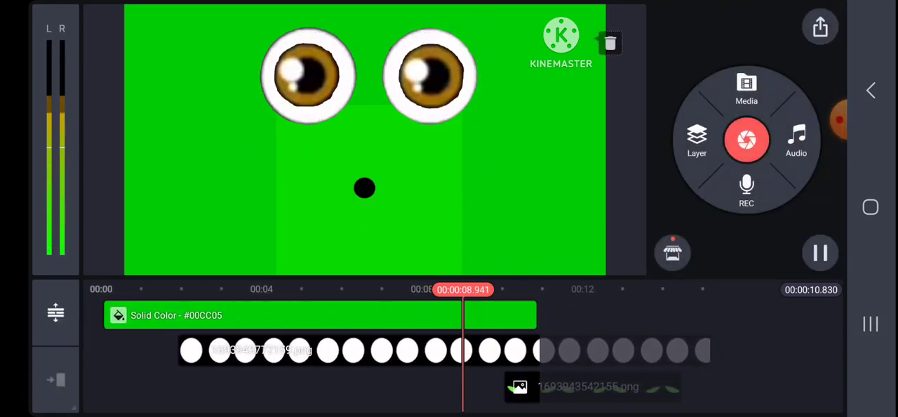
click(820, 254)
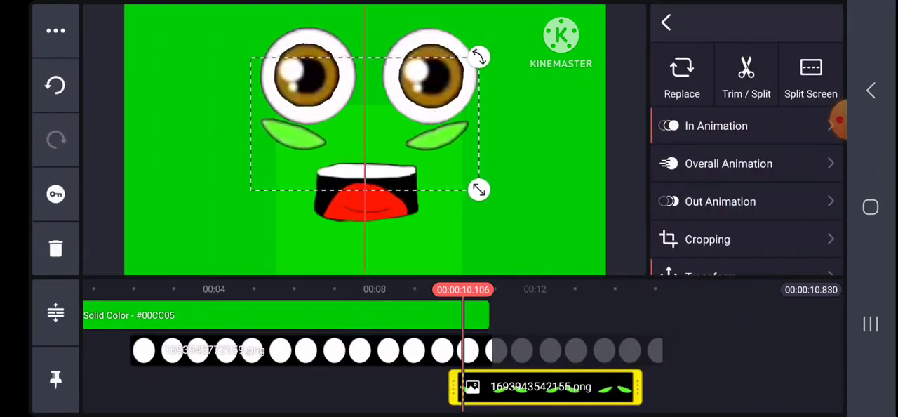
Set the cheeks layer's In Animation to Fade and preview the smiling-eyed look.
click(56, 194)
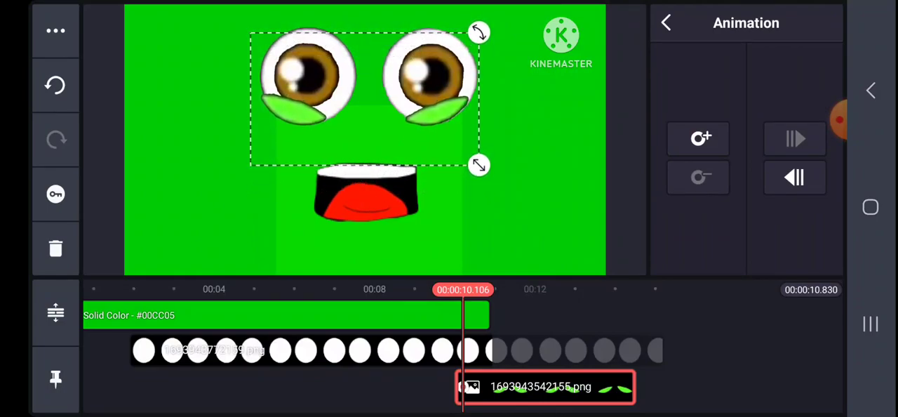
click(666, 23)
drag(351, 351, 373, 351)
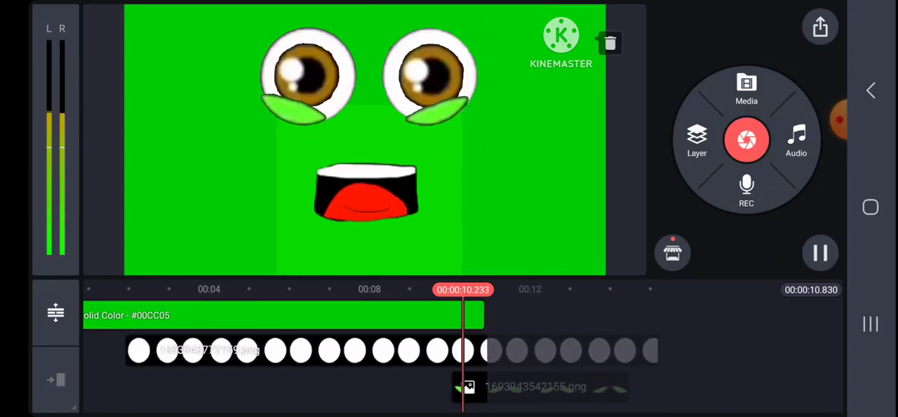
drag(351, 351, 368, 351)
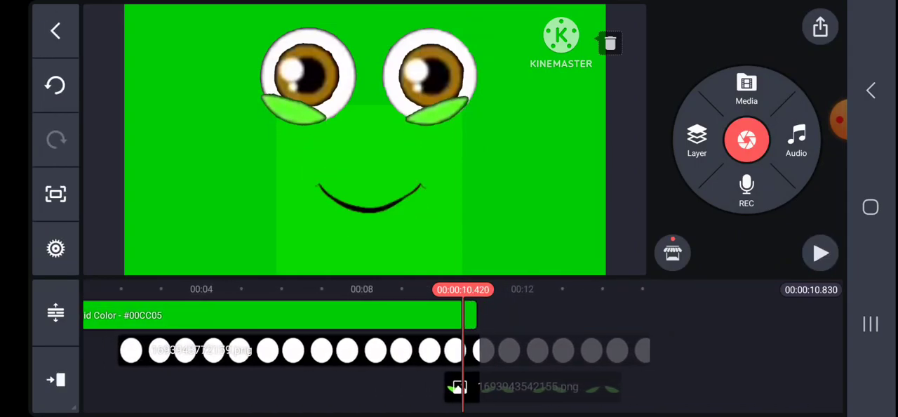
click(533, 387)
click(840, 120)
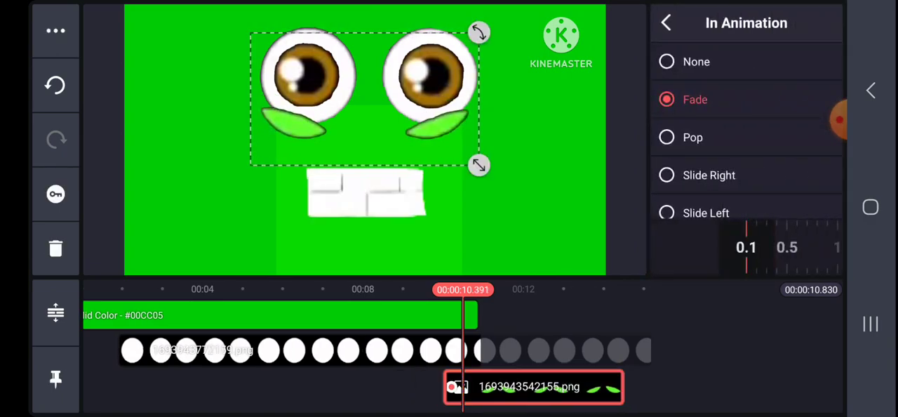
key(Escape)
drag(351, 351, 413, 351)
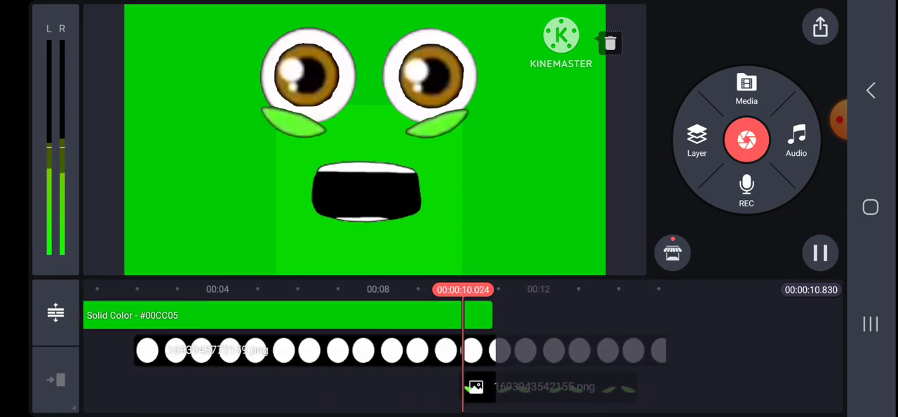
key(space)
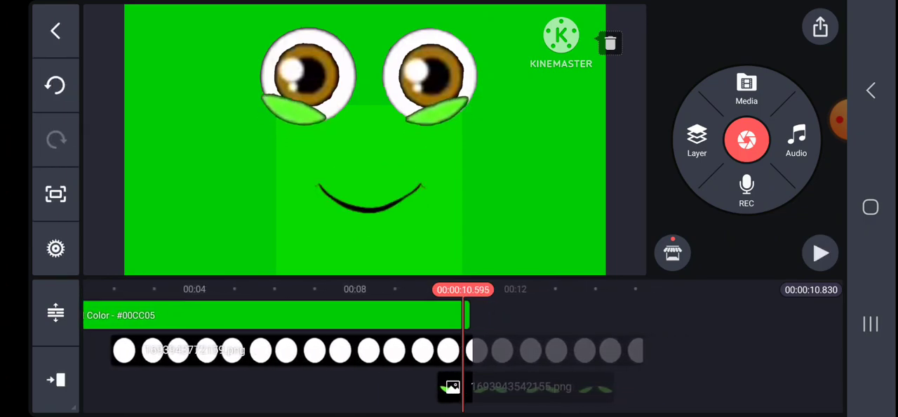
drag(211, 351, 561, 351)
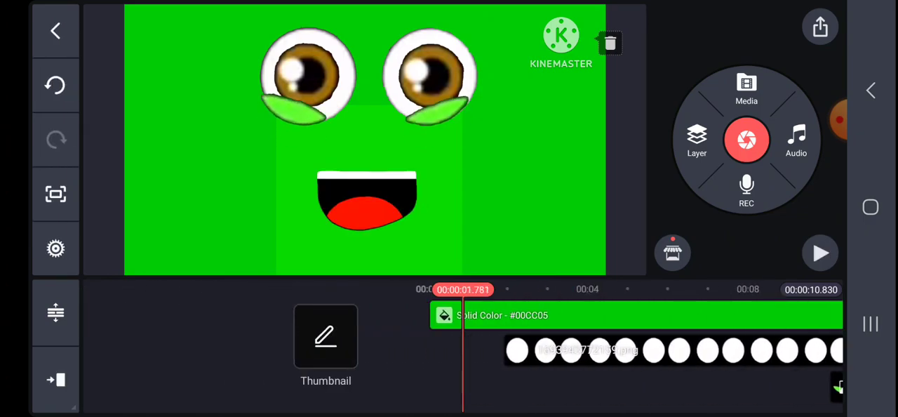
Play the finished face animation, then pick a lower resolution in Save and Share for export.
key(space)
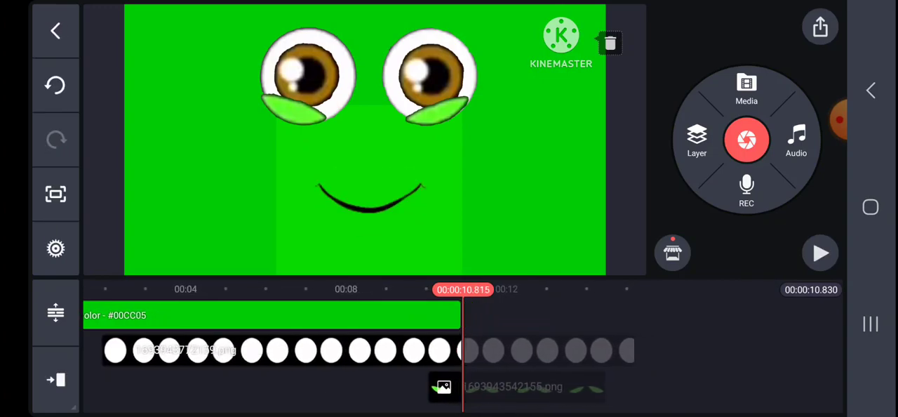
click(821, 28)
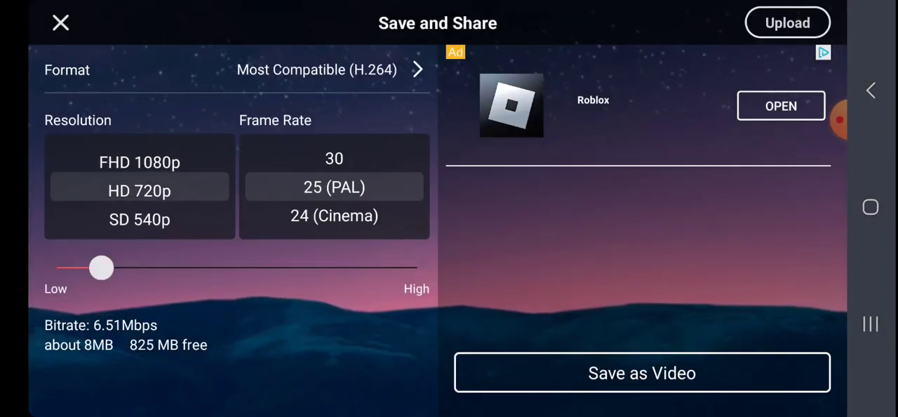
drag(139, 190, 140, 186)
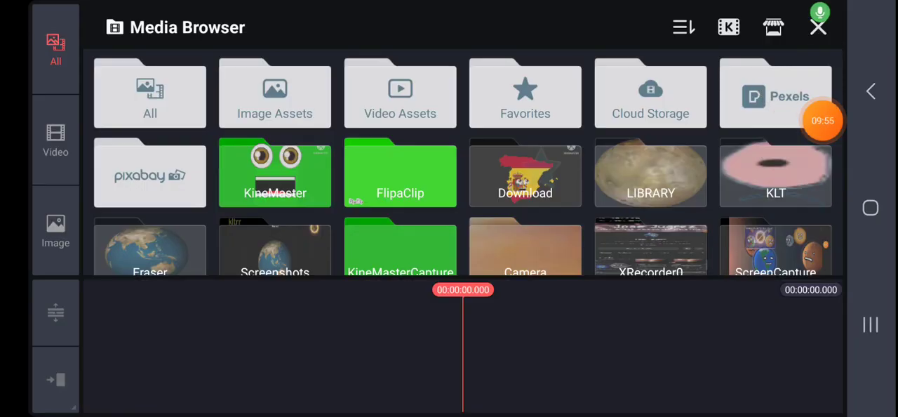
scroll(463, 161, down, 3)
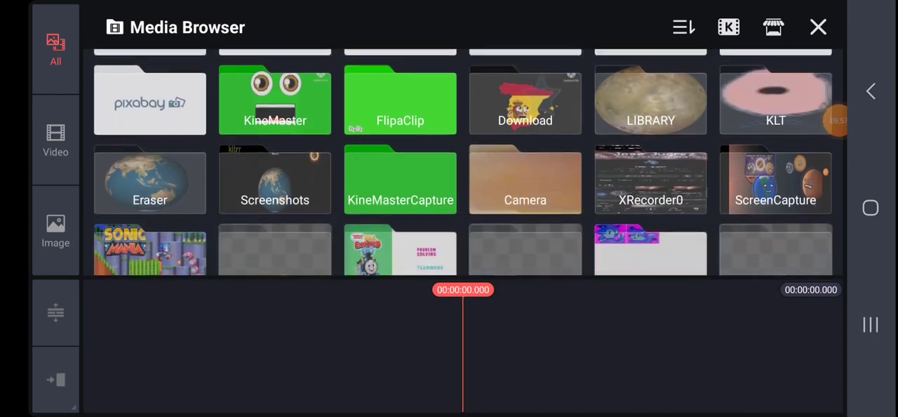
scroll(463, 161, up, 3)
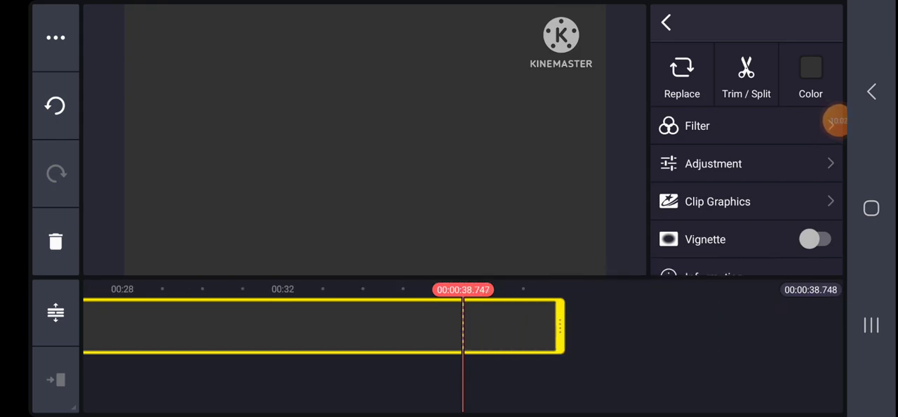
Trim the dark grey #333333 solid-colour clip to about 12 seconds and show the add-layer choices.
drag(560, 326, 466, 325)
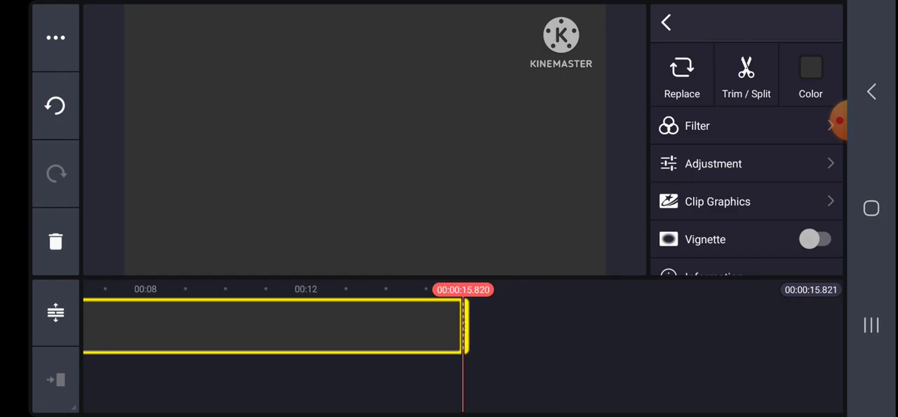
key(Escape)
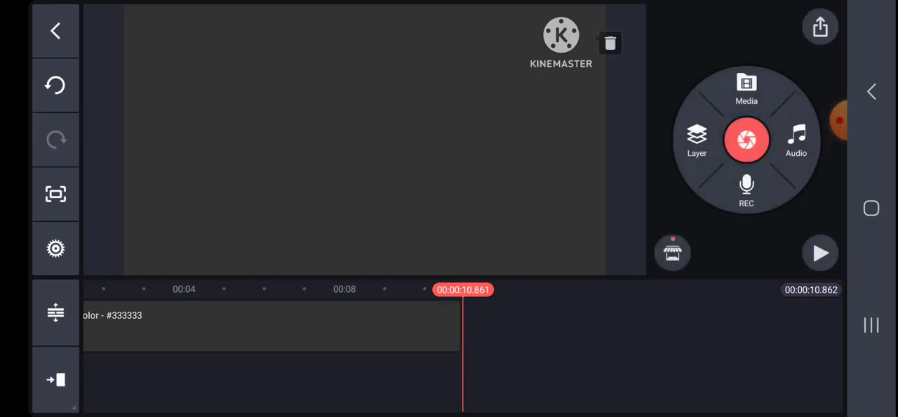
click(281, 326)
drag(462, 326, 491, 326)
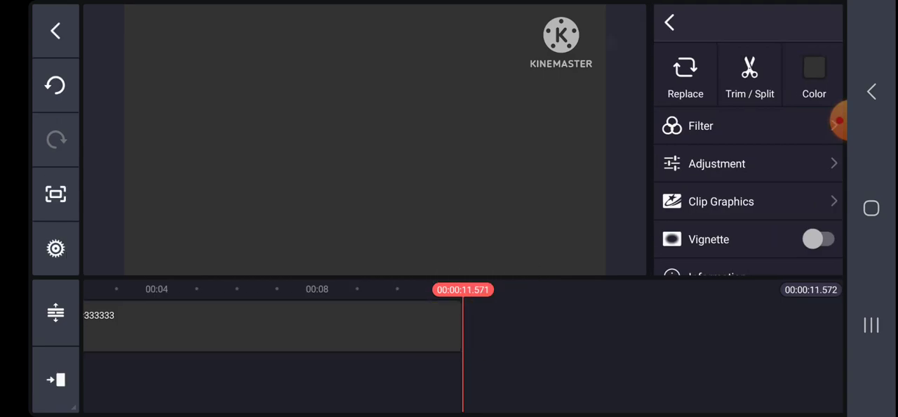
mouse_move(211, 330)
mouse_down()
mouse_move(632, 330)
mouse_move(168, 326)
mouse_up()
click(280, 326)
drag(463, 327, 477, 326)
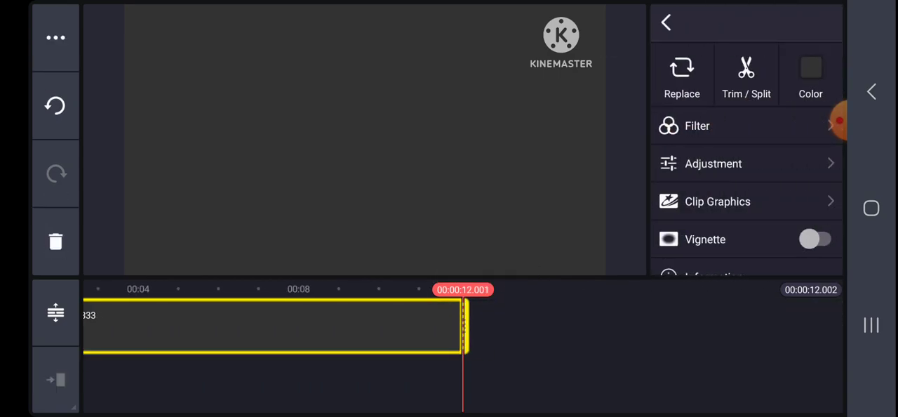
key(Escape)
click(695, 144)
Add the Spain flag map image from the Pictures folder as a layer.
click(668, 70)
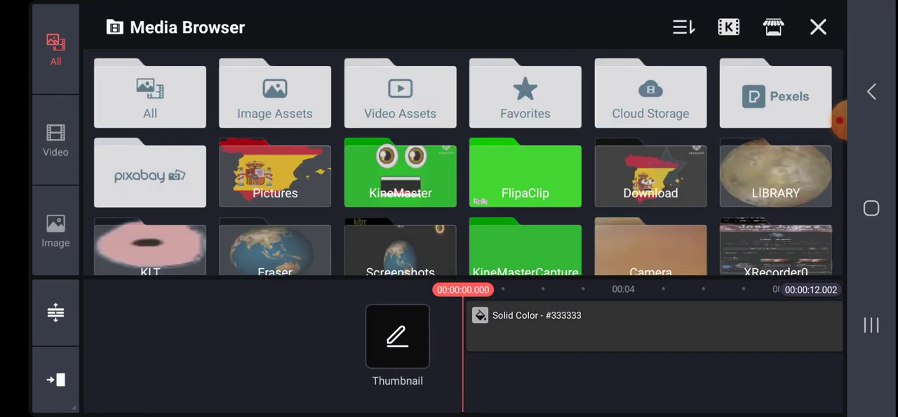
click(400, 176)
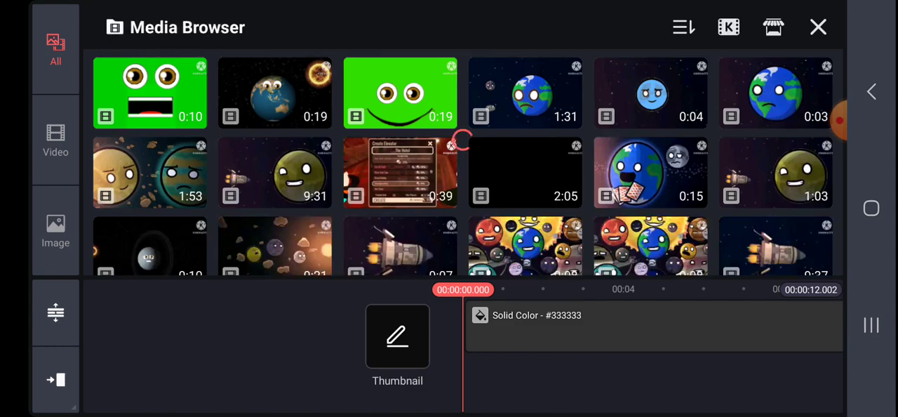
key(Escape)
click(149, 172)
click(150, 92)
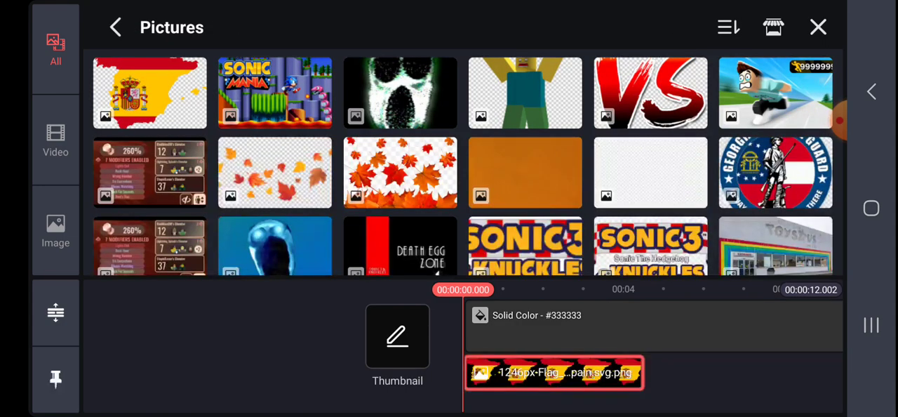
drag(561, 330, 377, 330)
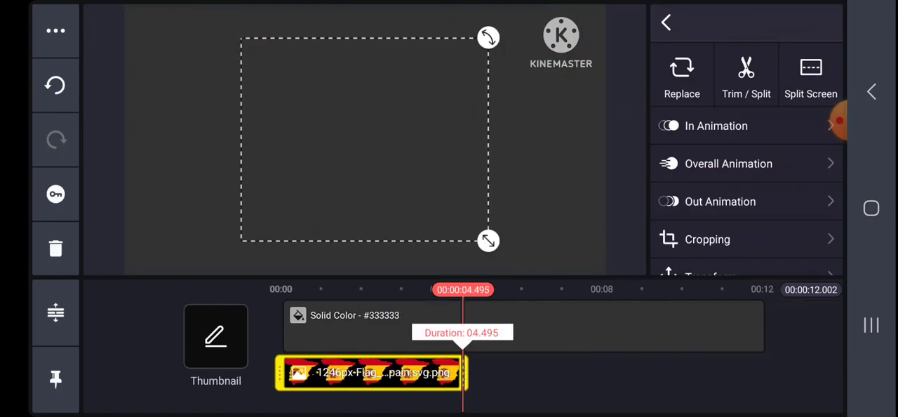
drag(467, 373, 639, 373)
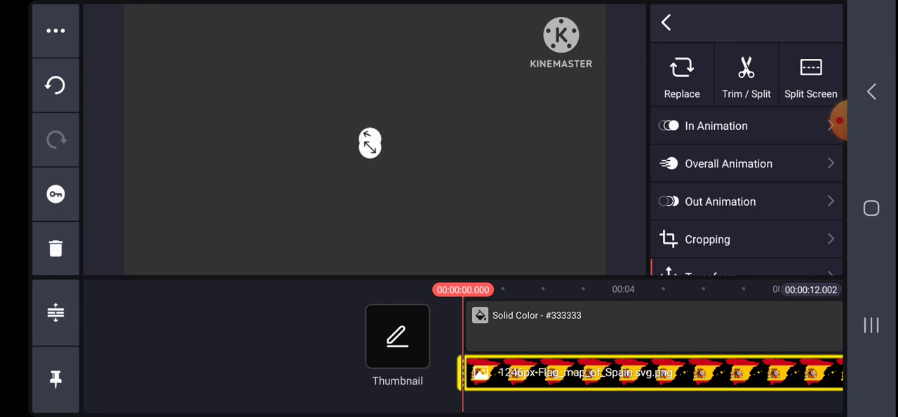
Stretch the flag map layer to span the full 12 seconds and reopen the media browser.
drag(562, 330, 495, 330)
click(281, 337)
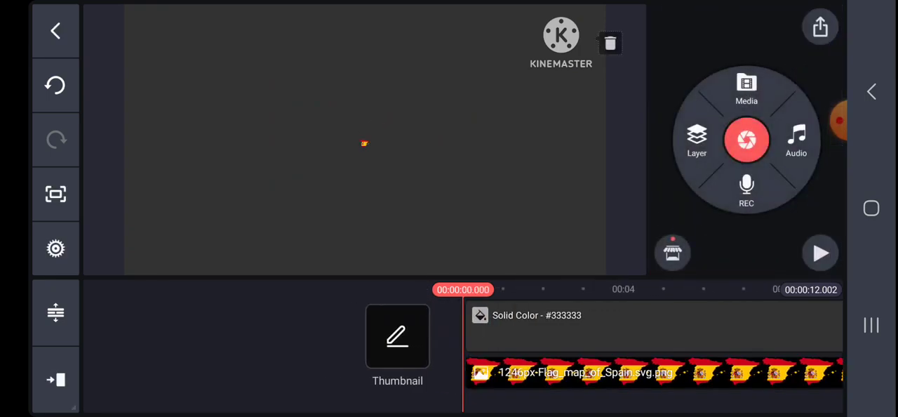
click(747, 90)
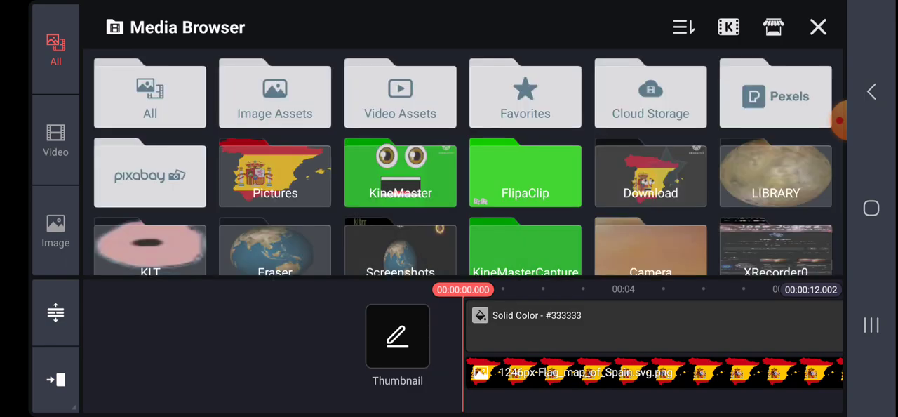
Add the green km_Moths video as a layer above the flag map, preview it, and select the flag layer for trimming.
click(400, 175)
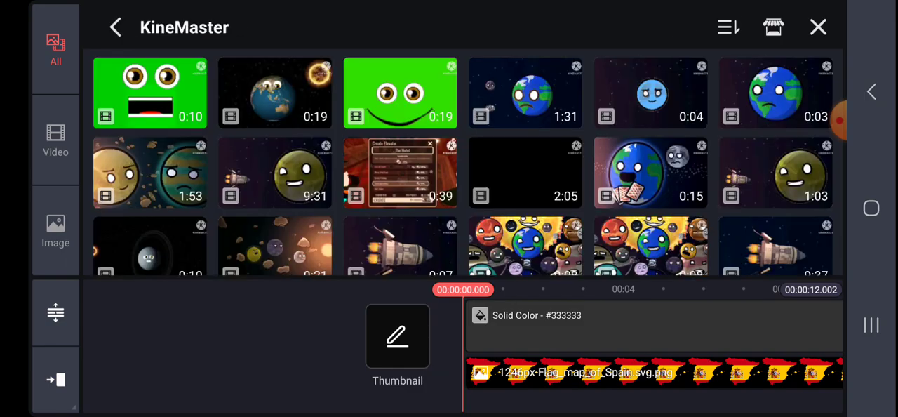
click(150, 92)
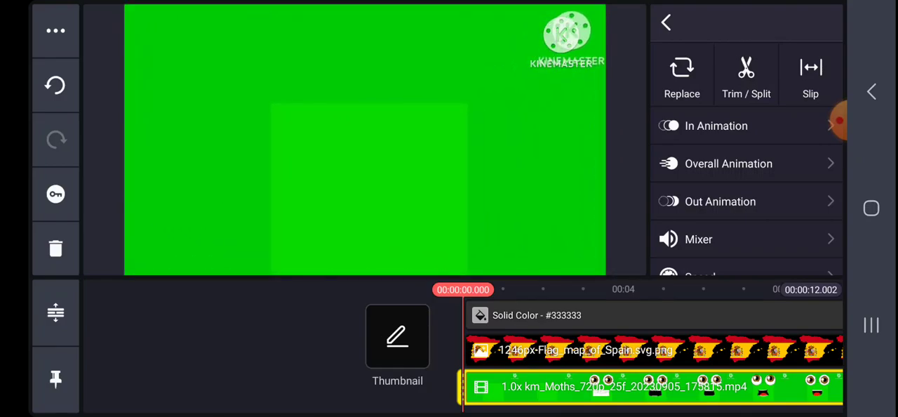
click(666, 22)
click(618, 387)
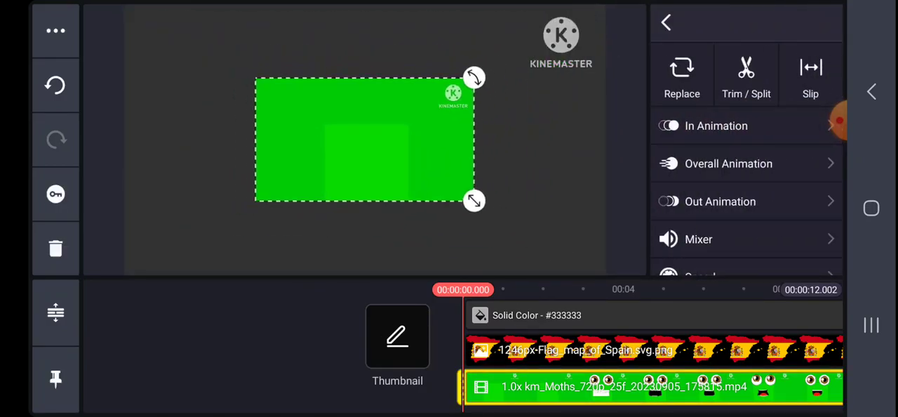
click(666, 21)
click(822, 253)
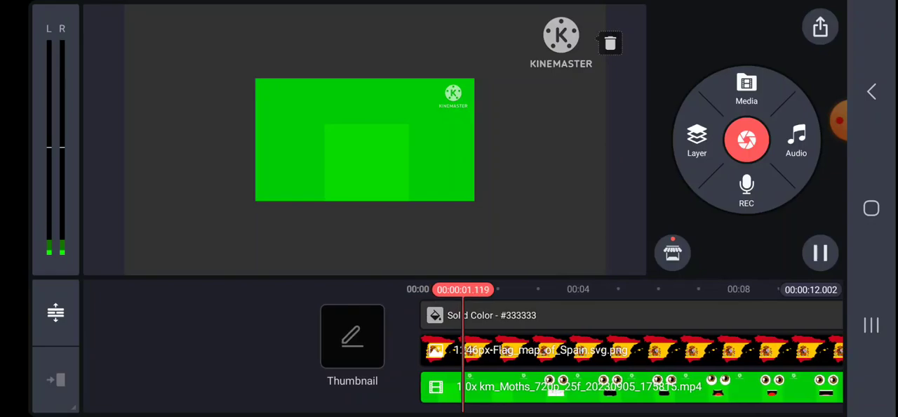
click(534, 350)
click(746, 78)
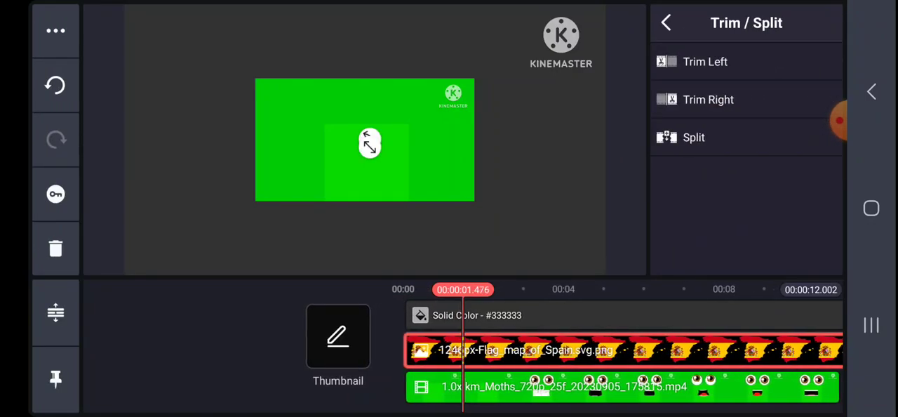
Split the green moths video at the playhead and delete its later piece.
click(666, 23)
click(55, 193)
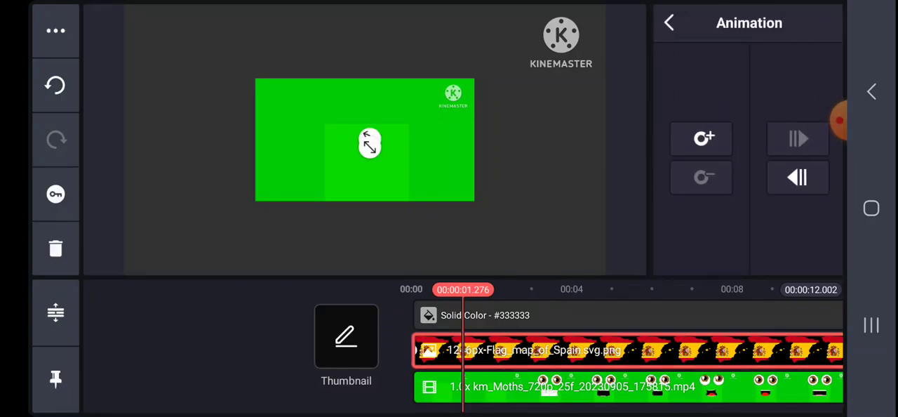
click(666, 23)
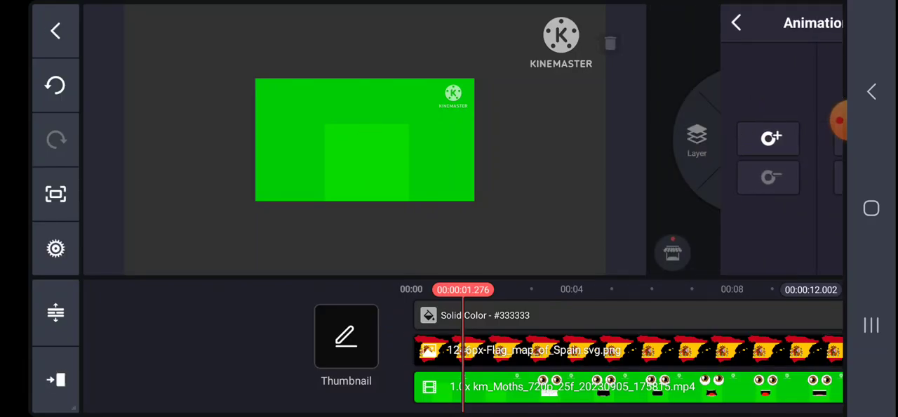
click(561, 386)
click(746, 74)
click(694, 137)
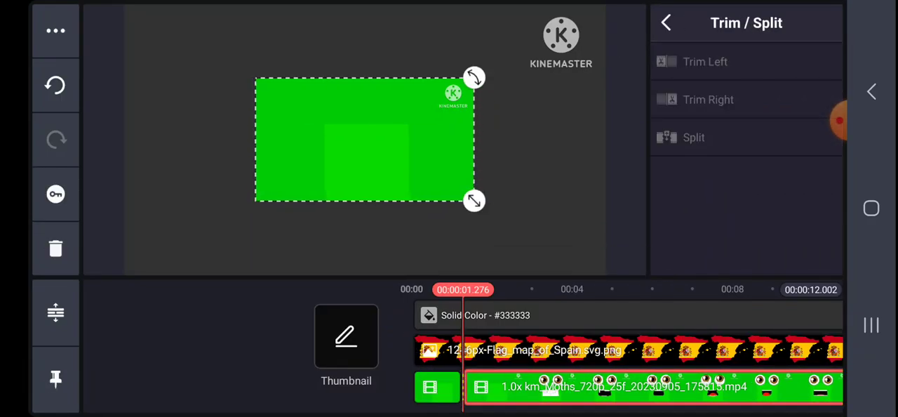
click(56, 248)
Check the flag layer's keyframe animation and delete the remaining green video piece.
click(632, 349)
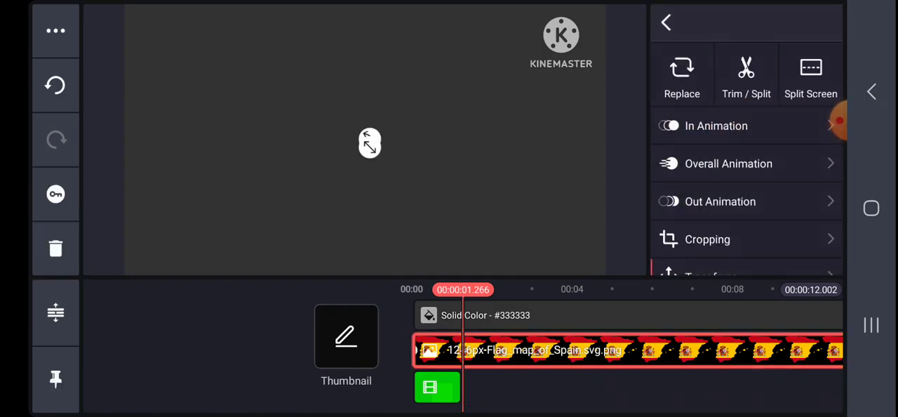
click(839, 121)
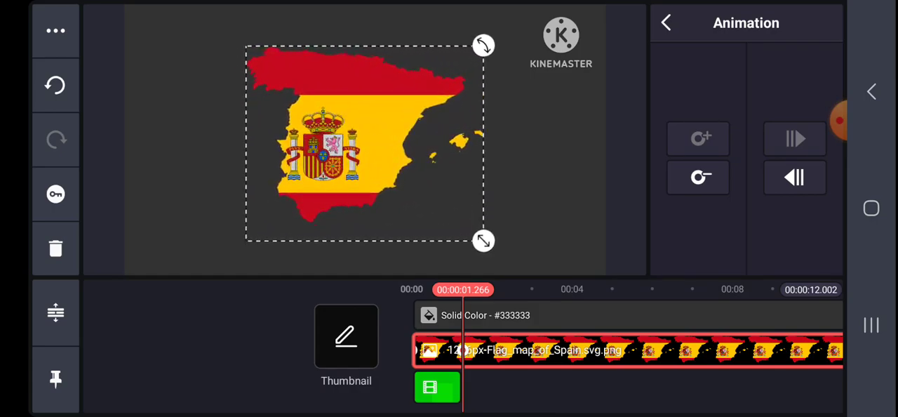
key(Escape)
drag(561, 349, 613, 350)
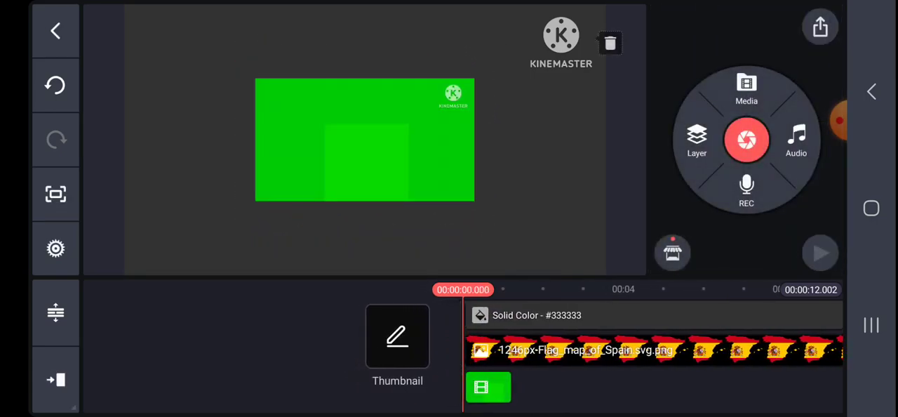
click(821, 253)
click(481, 387)
click(54, 246)
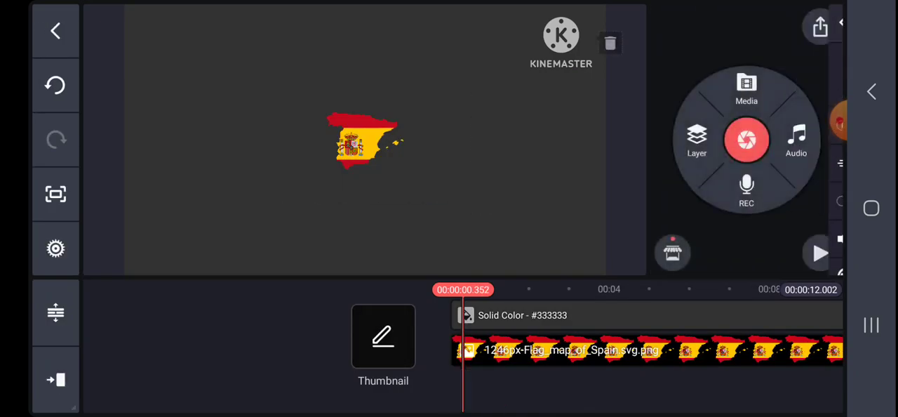
Preview the Spain flag map zooming into view, then reopen the media browser.
click(821, 254)
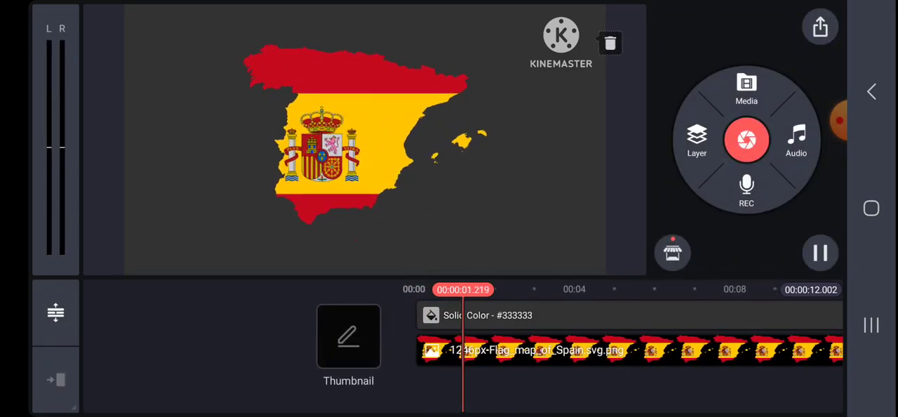
click(821, 253)
click(534, 350)
drag(561, 350, 611, 349)
key(Escape)
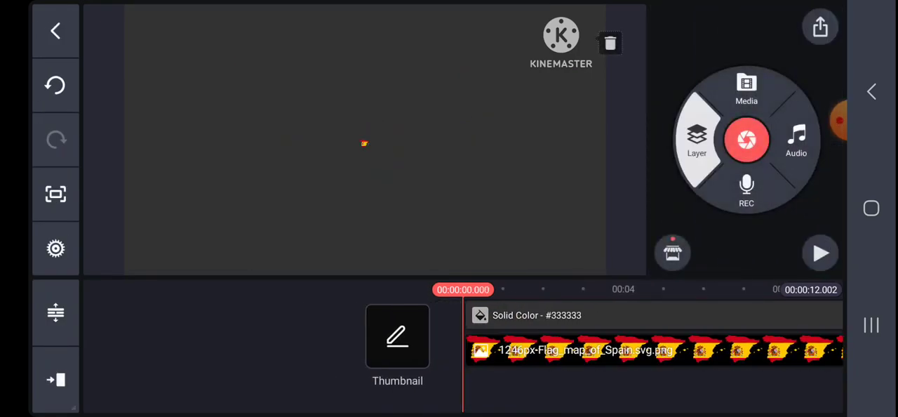
click(747, 89)
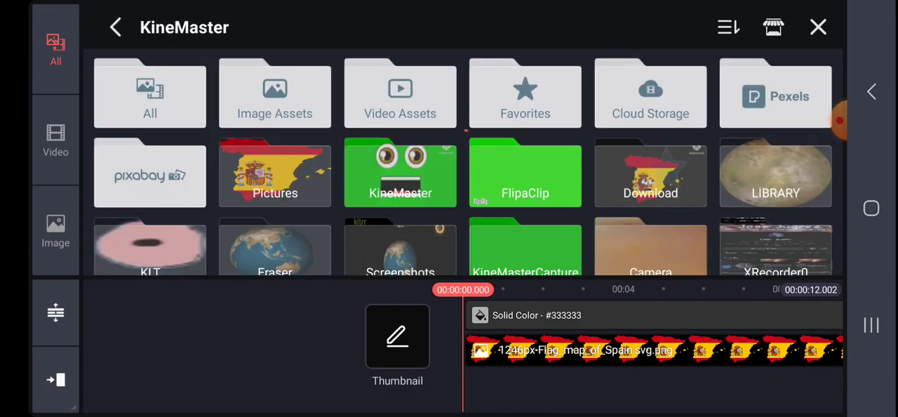
Re-add the moths video as a layer, enable Chroma Key to remove its green, and shrink the face.
click(400, 175)
click(400, 90)
click(818, 27)
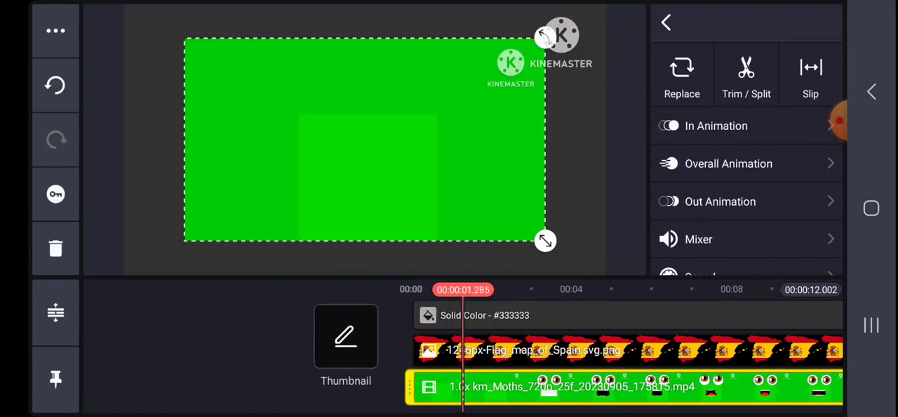
scroll(747, 190, down, 10)
scroll(464, 351, right, 8)
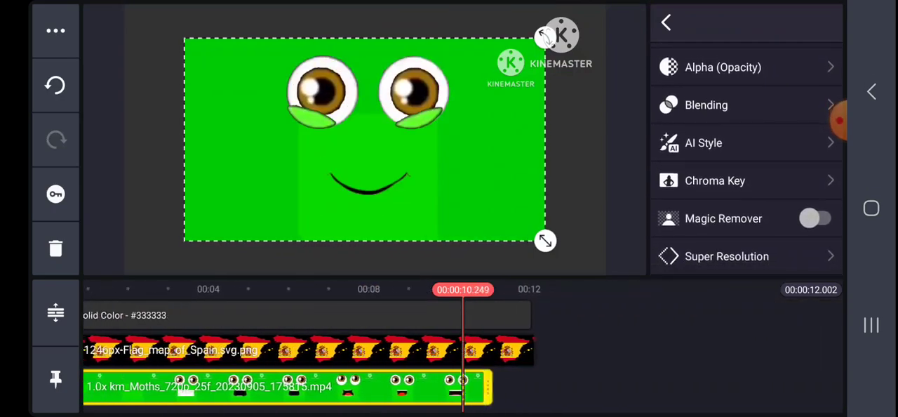
scroll(351, 351, left, 4)
scroll(747, 189, down, 2)
click(722, 116)
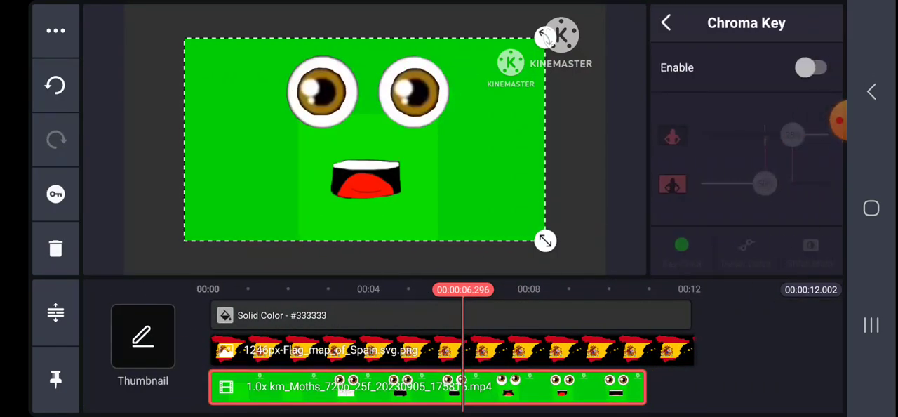
click(812, 67)
mouse_move(546, 241)
mouse_down()
mouse_move(453, 189)
mouse_move(477, 202)
mouse_up()
Check Cropping without changes, then move the shrunken face left onto the coat of arms.
click(666, 23)
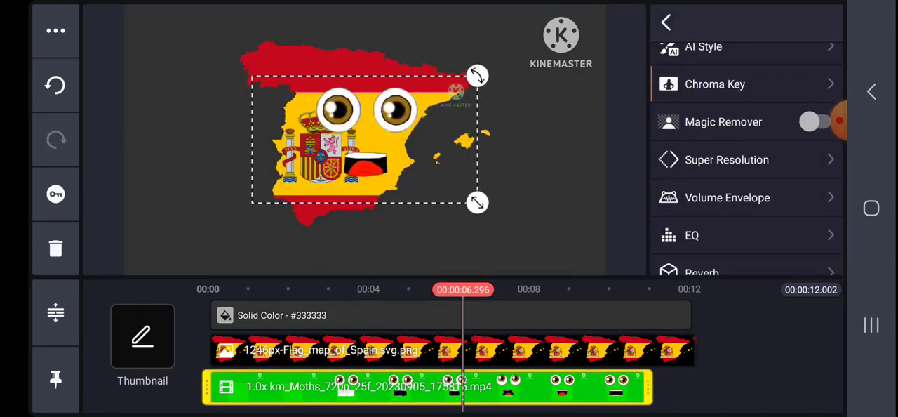
scroll(746, 155, up, 2)
scroll(747, 154, up, 3)
scroll(747, 154, up, 3)
scroll(747, 154, up, 2)
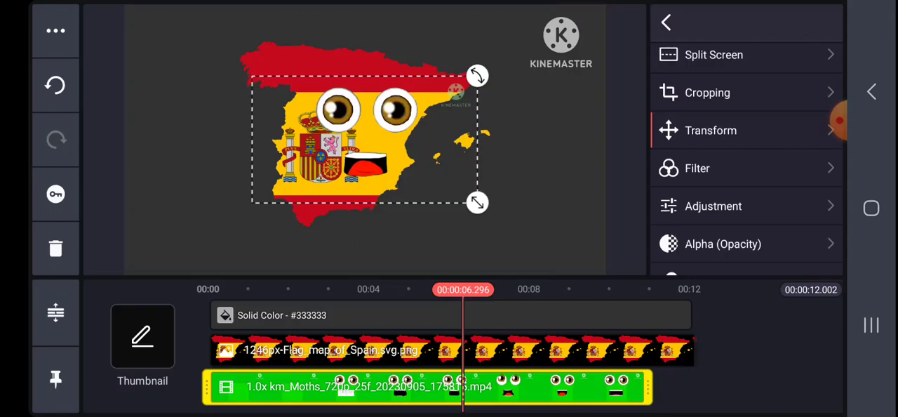
click(835, 95)
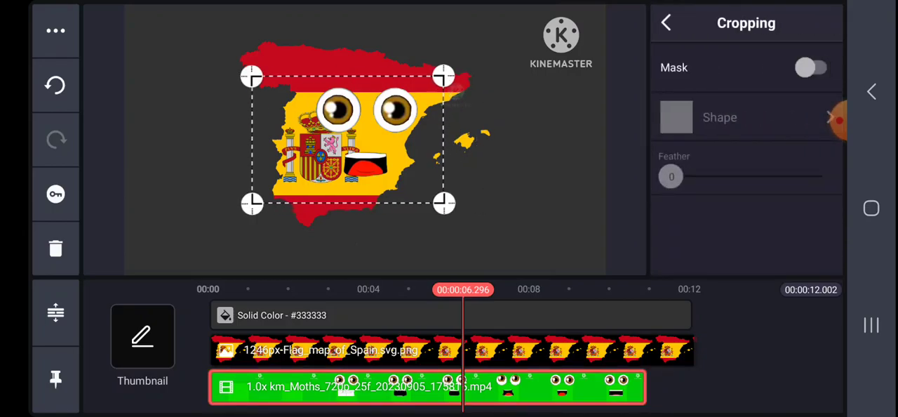
key(Escape)
scroll(746, 154, down, 1)
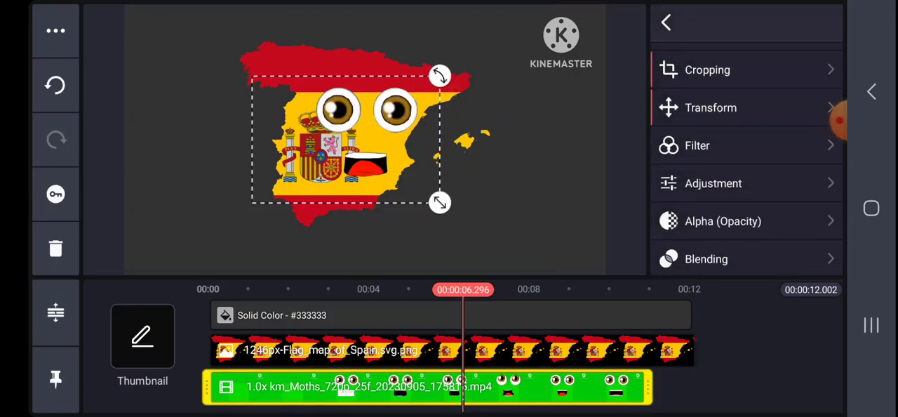
drag(440, 203, 421, 188)
drag(348, 139, 326, 148)
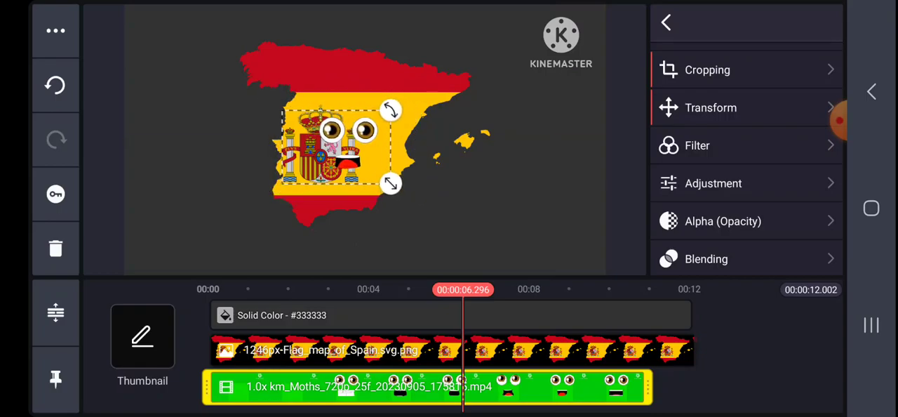
key(Escape)
drag(337, 316, 592, 316)
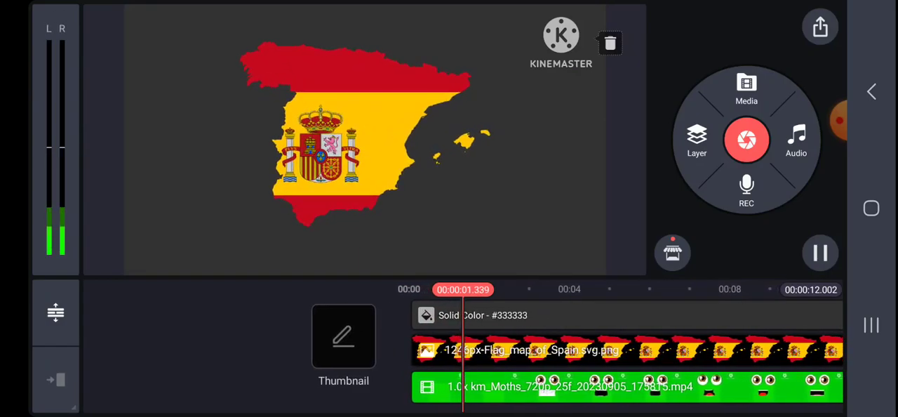
Stop playback and scrub the playhead back to about 00:03 where the Europe title appears.
key(XF86AudioRaiseVolume)
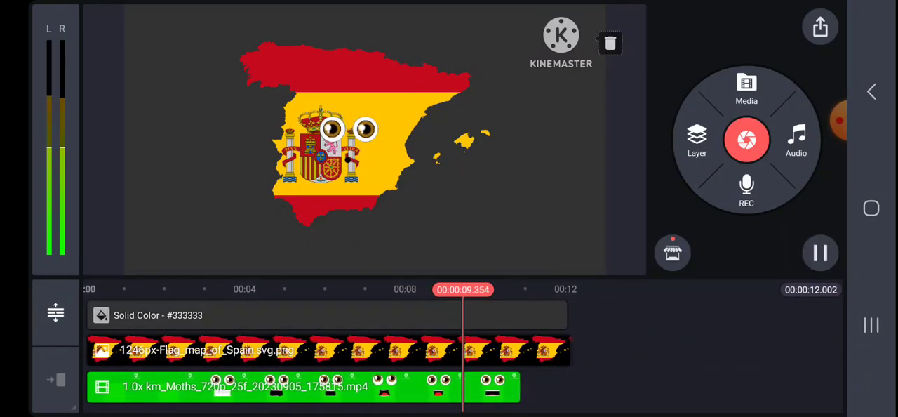
drag(316, 351, 397, 351)
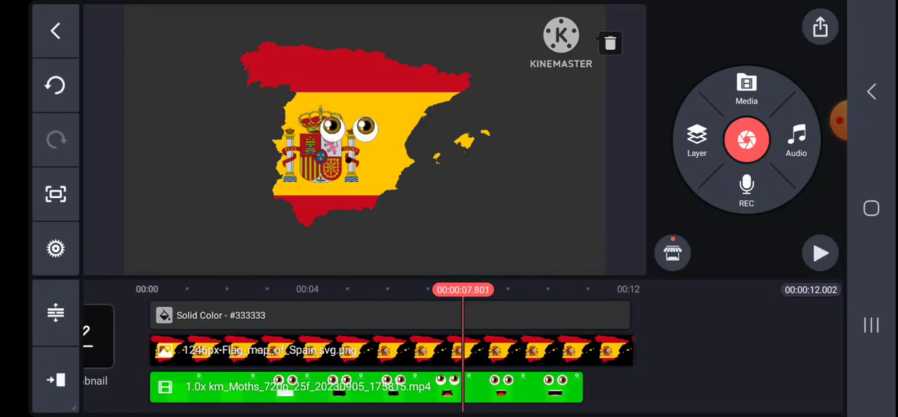
key(XF86AudioRaiseVolume)
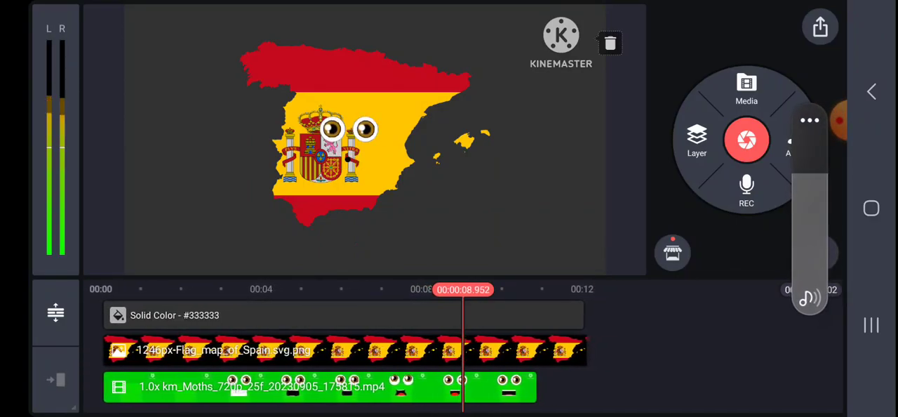
click(365, 140)
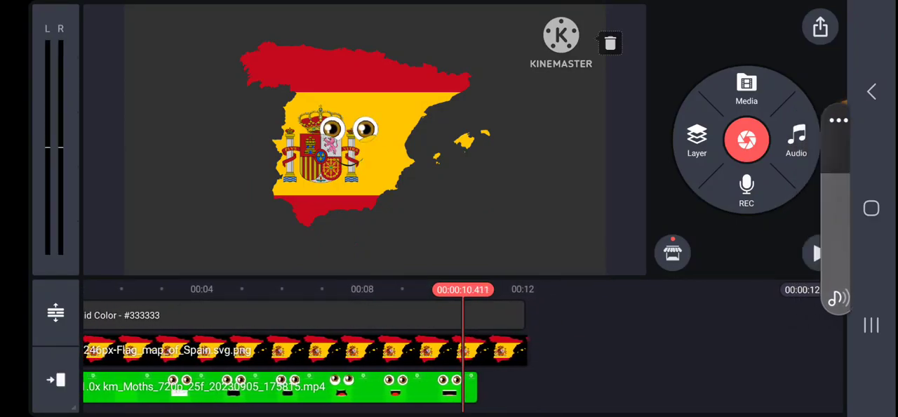
drag(316, 351, 321, 351)
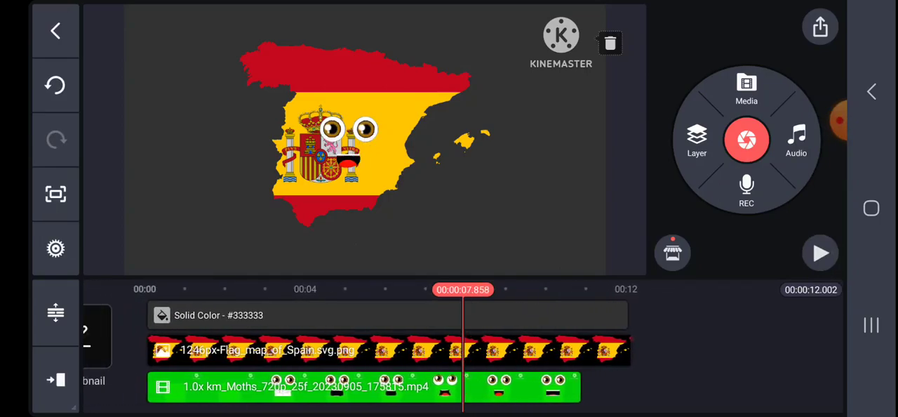
drag(210, 351, 481, 351)
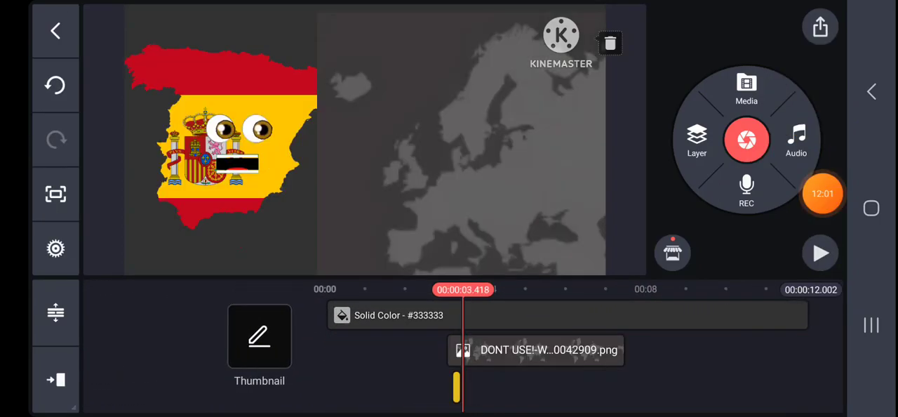
mouse_move(421, 351)
mouse_down()
mouse_move(507, 351)
mouse_move(407, 351)
mouse_move(433, 351)
mouse_up()
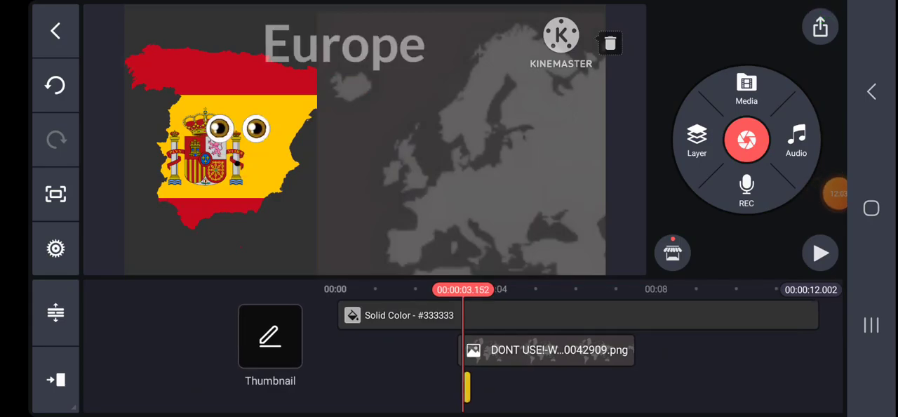
Keyframe the Spain flag map at 00:03, shrinking it slightly and shifting it left.
click(631, 350)
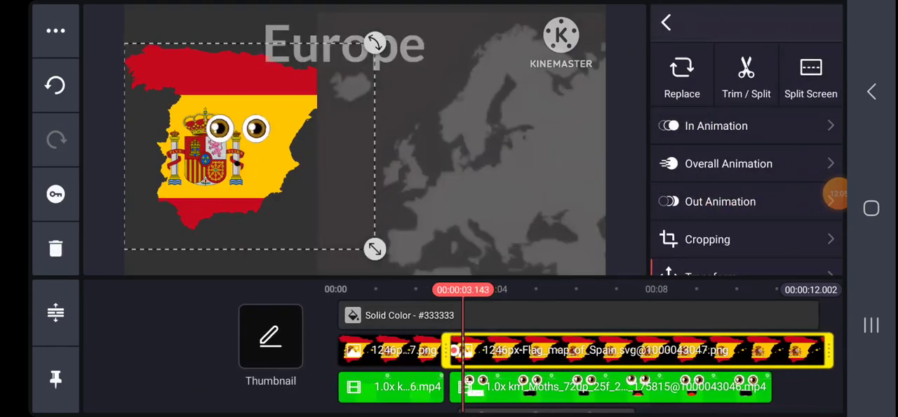
click(56, 193)
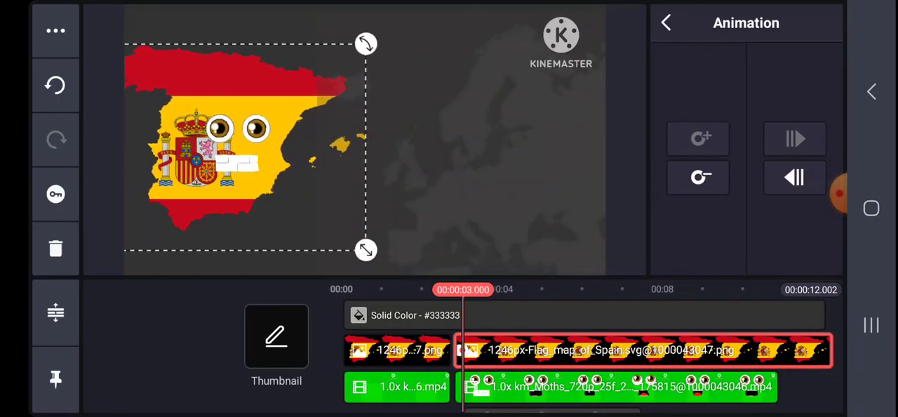
drag(366, 249, 347, 252)
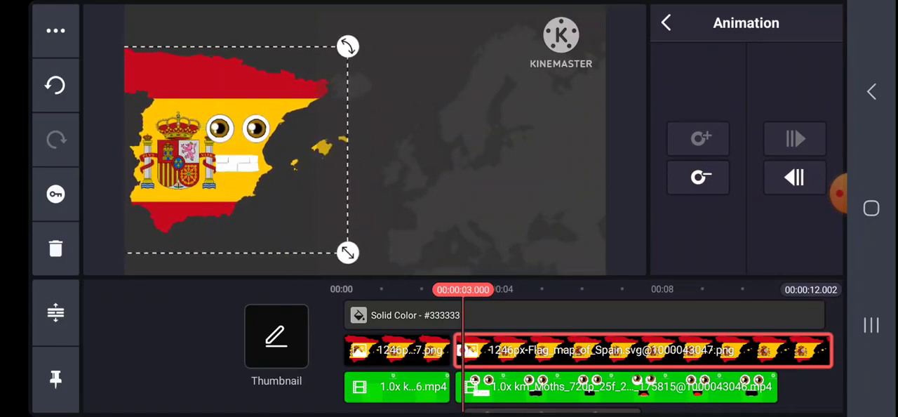
drag(236, 150, 223, 150)
click(491, 176)
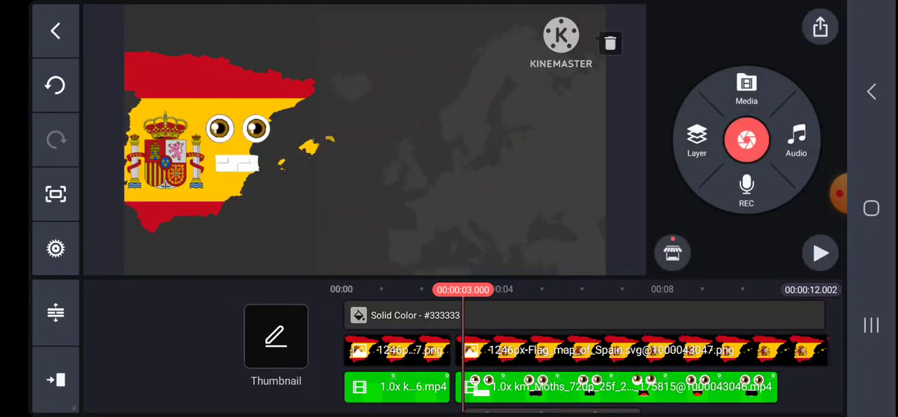
Keyframe the cartoon face to move left with the map, and check the motion briefly.
click(624, 386)
mouse_move(561, 316)
mouse_down()
mouse_move(572, 316)
mouse_move(550, 316)
mouse_up()
click(56, 194)
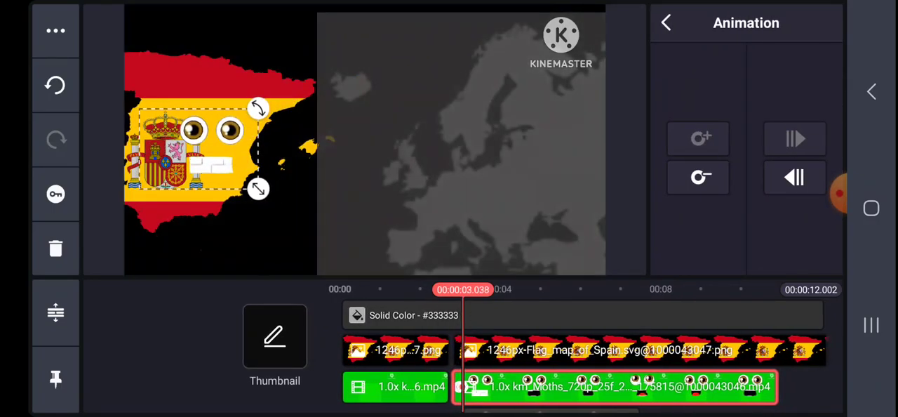
drag(225, 147, 183, 148)
click(666, 23)
click(821, 253)
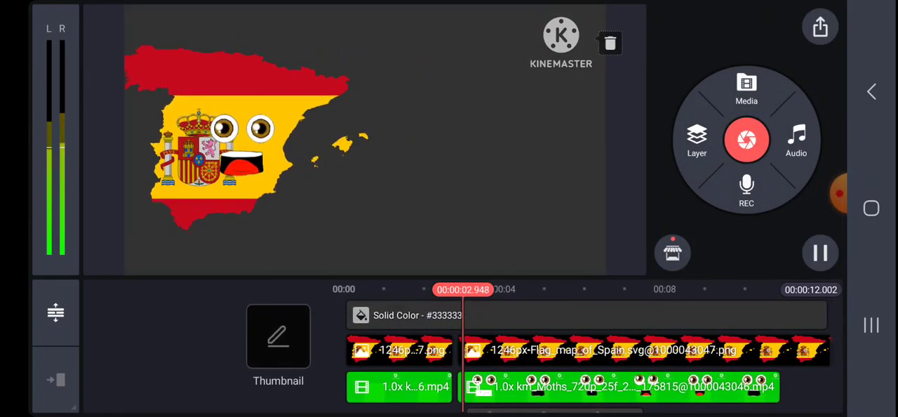
click(821, 253)
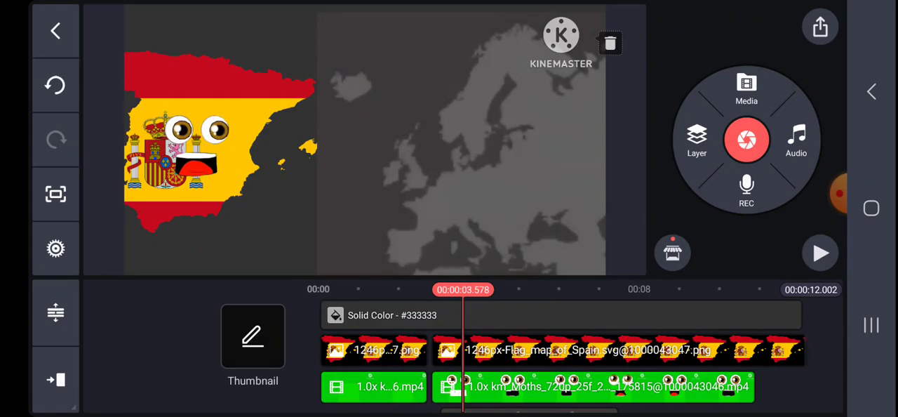
Trim the Europe map layer at the playhead and give it a Fade out animation.
click(457, 155)
click(746, 78)
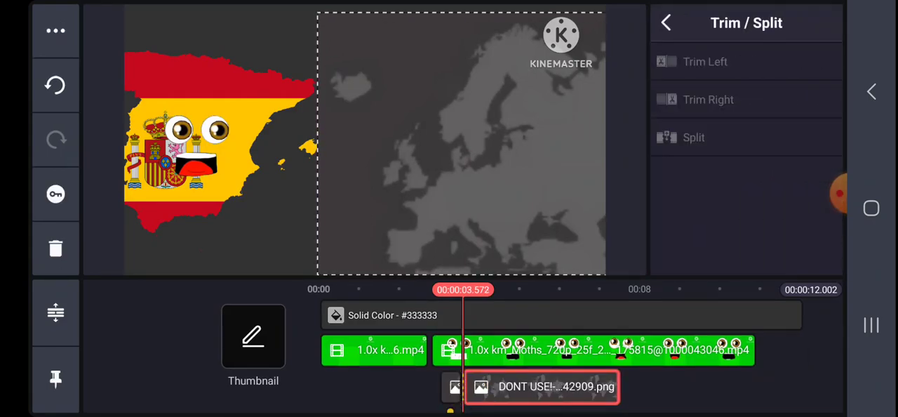
click(709, 99)
click(723, 200)
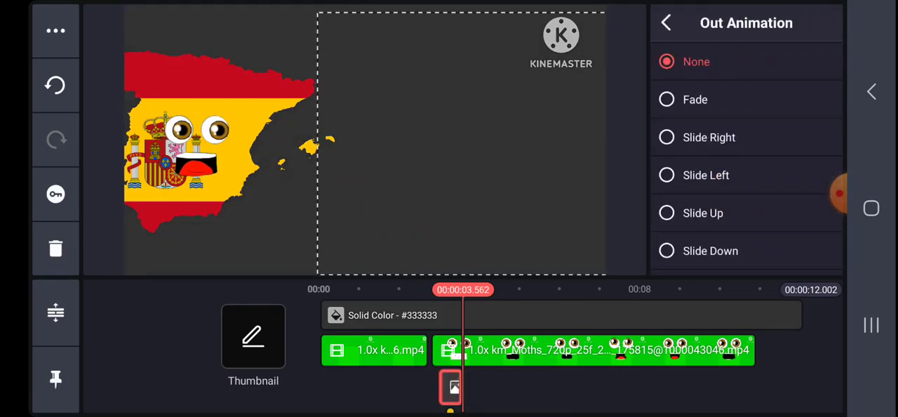
click(694, 99)
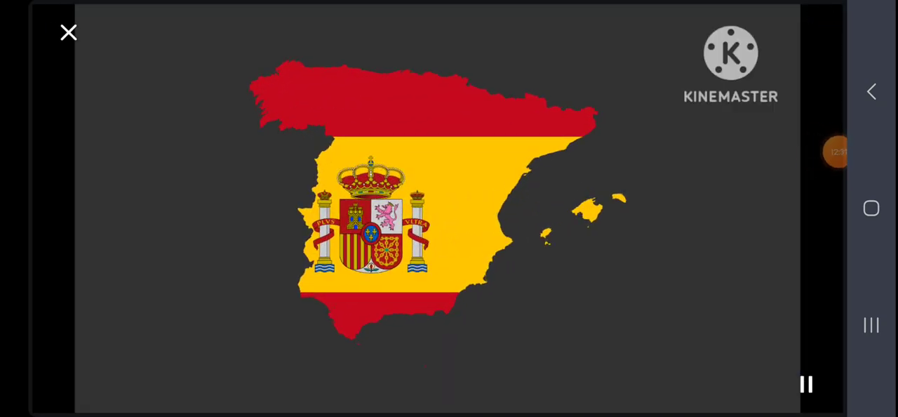
key(XF86AudioRaiseVolume)
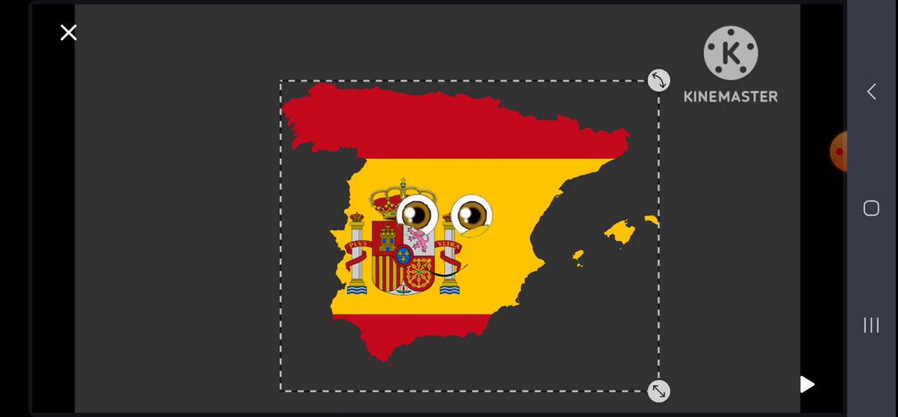
click(69, 32)
click(176, 210)
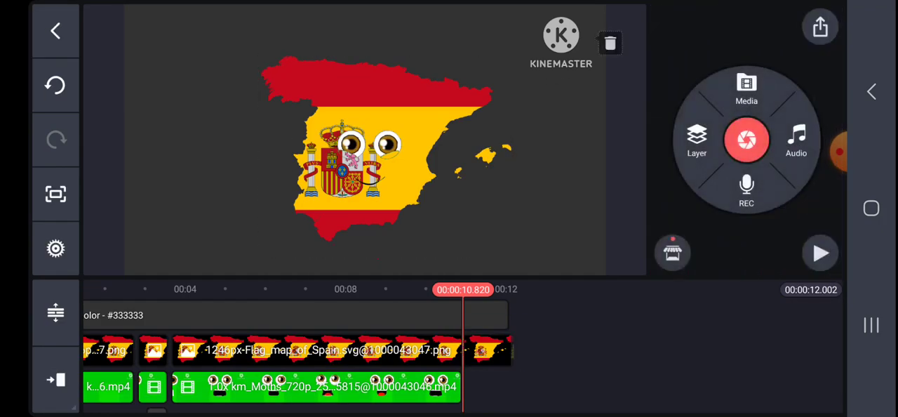